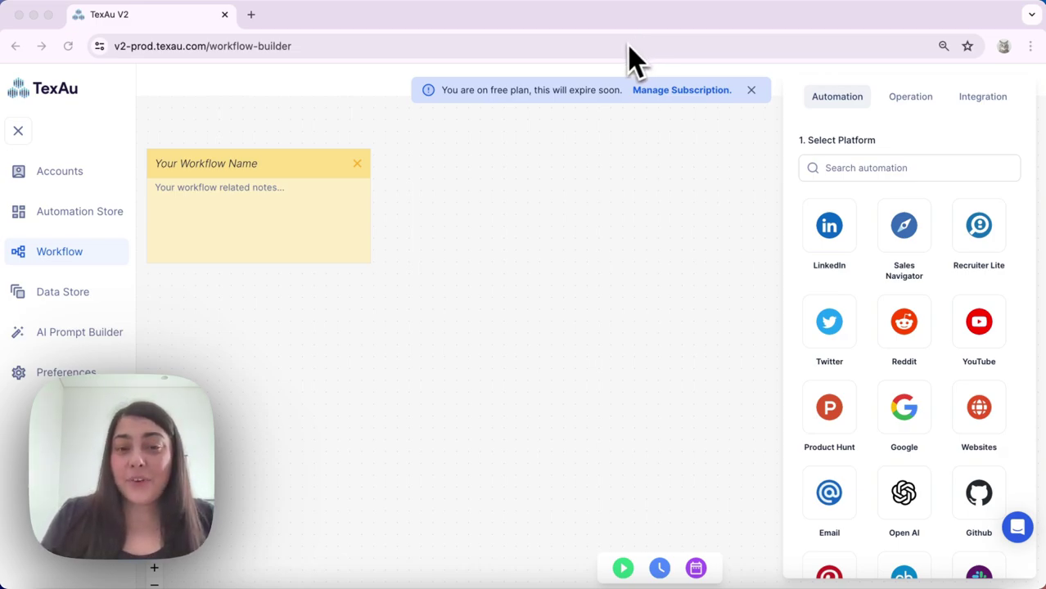
Step: Rename the workflow to 'ABC' and write 'sample' in its notes
click(55, 254)
click(214, 162)
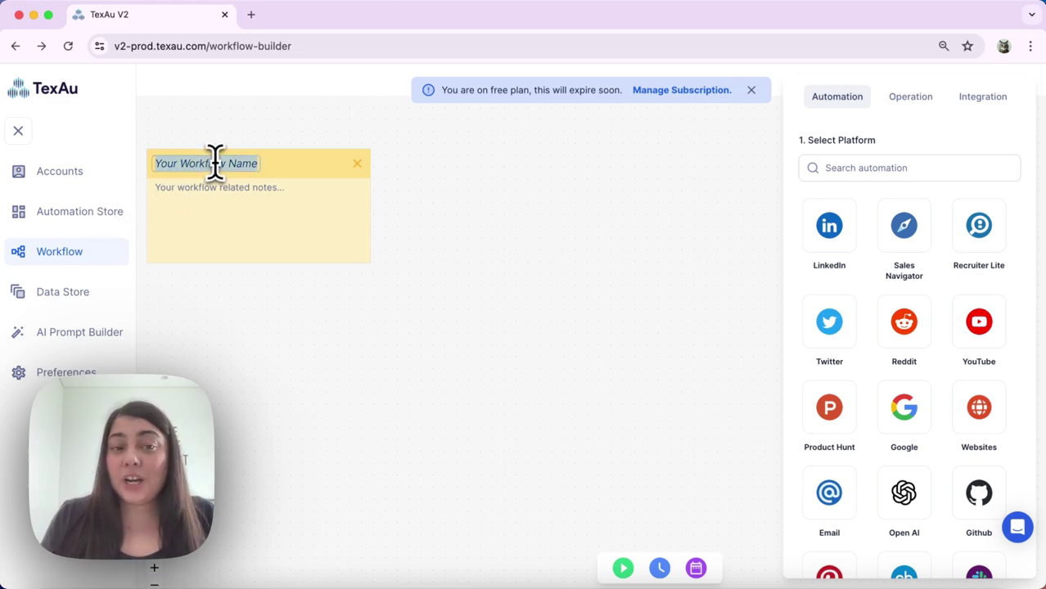
click(216, 163)
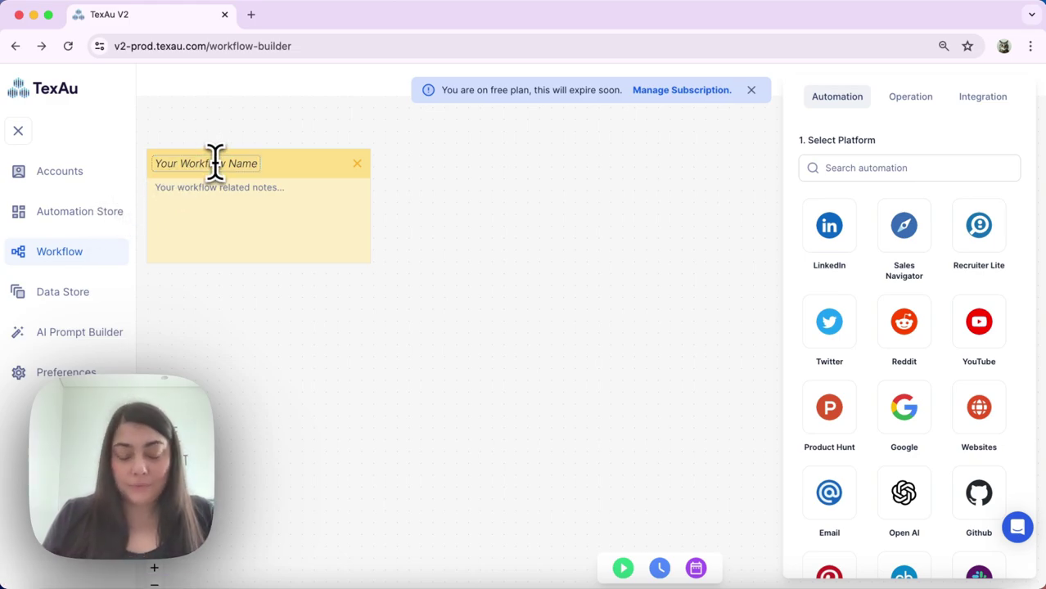
text(ABC)
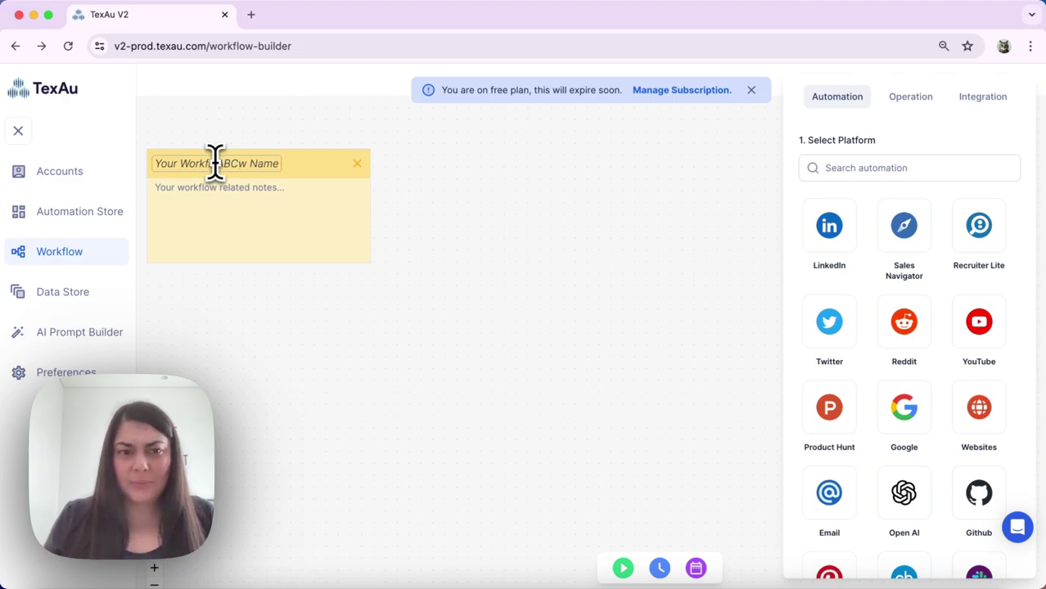
key(super+a)
key(BackSpace)
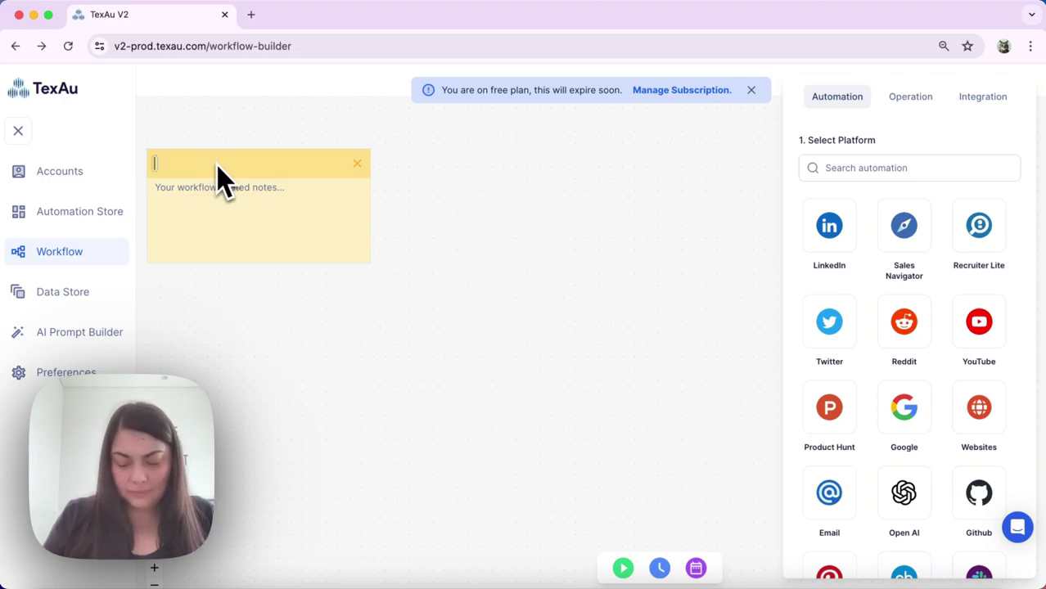
text(ABC)
click(196, 199)
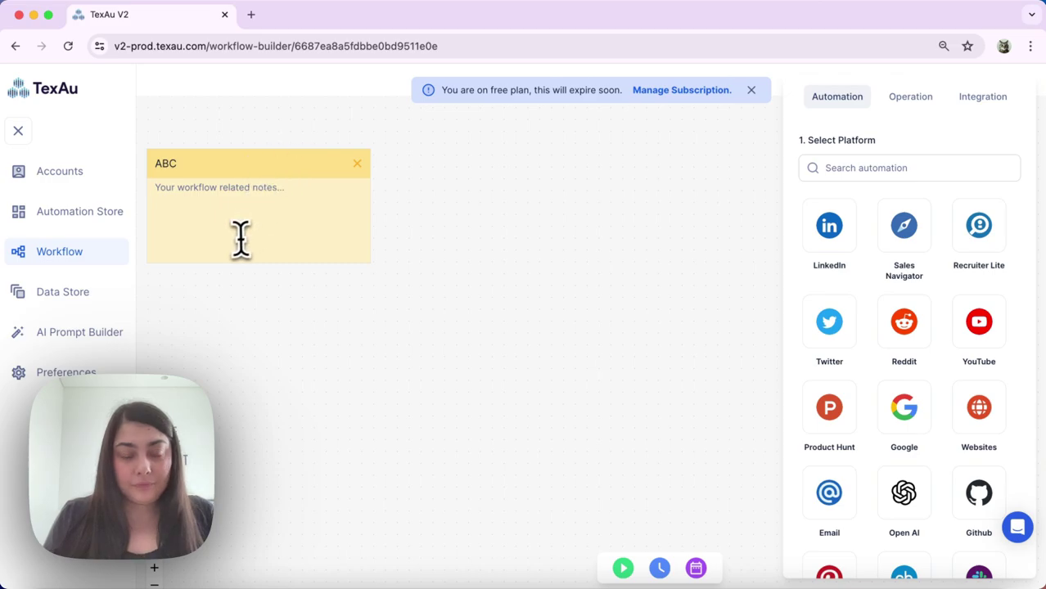
text(sample)
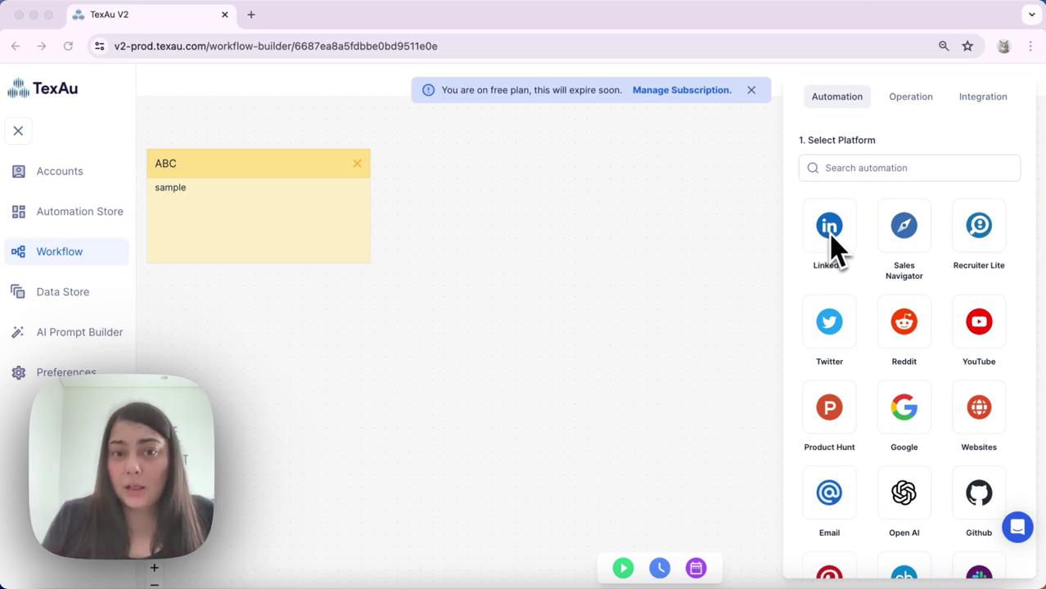
Step: Add the LinkedIn Export Profiles automation to the canvas as the first step
click(835, 232)
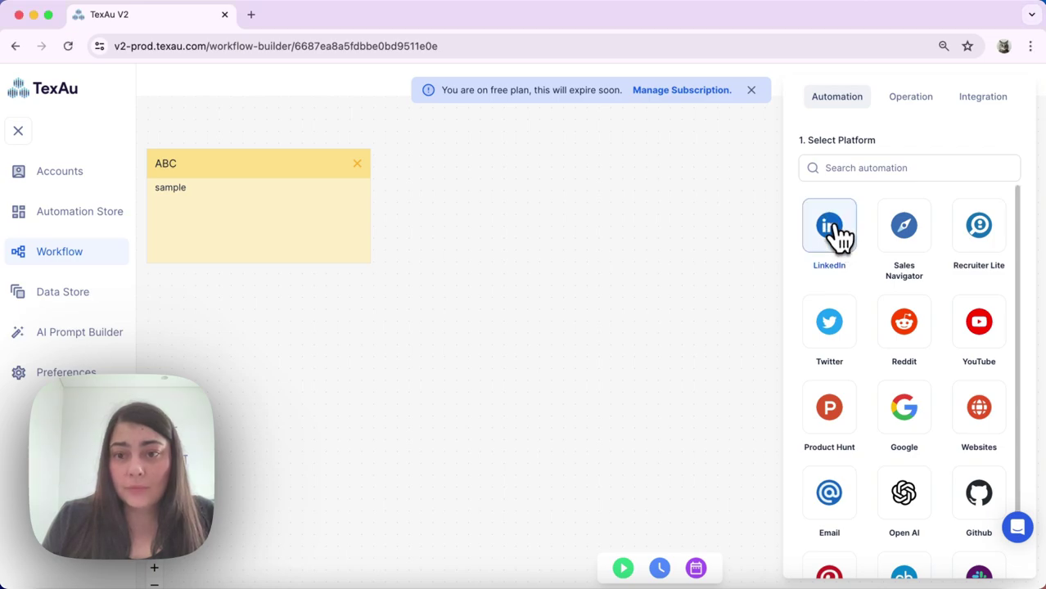
click(867, 168)
text(export)
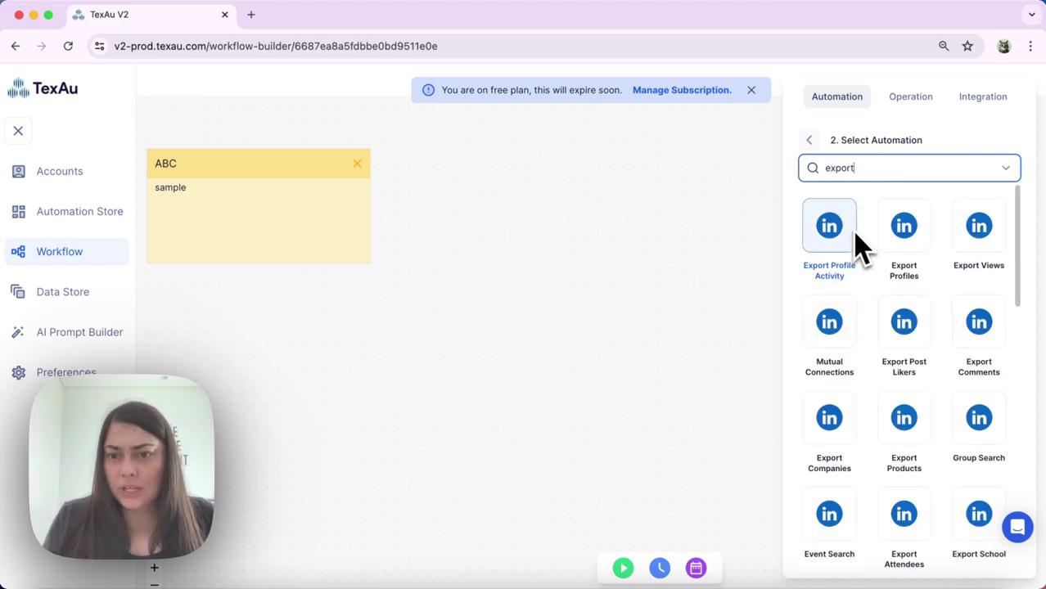
drag(909, 237, 523, 368)
click(888, 245)
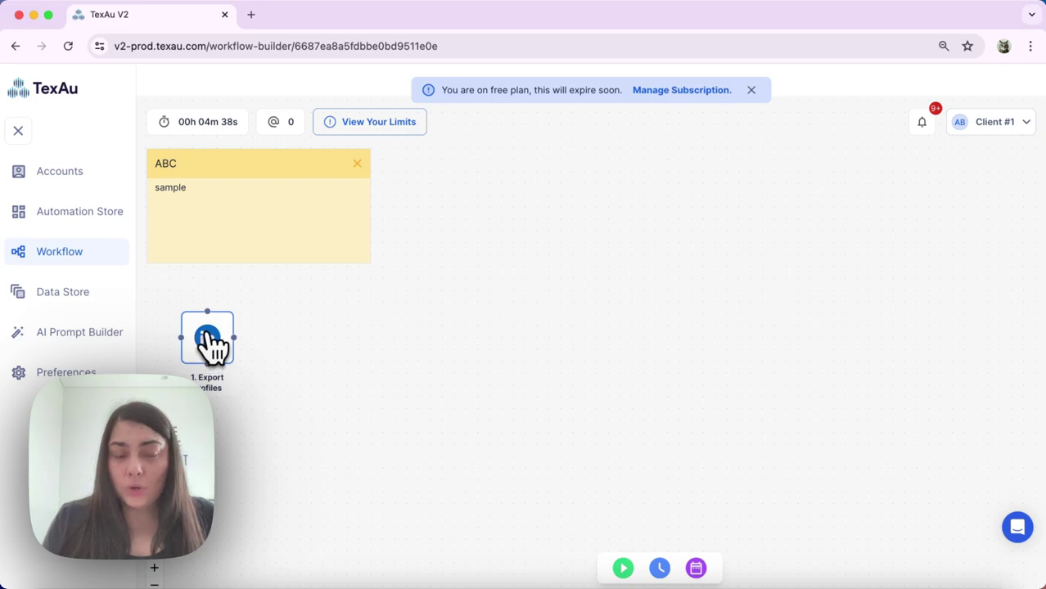
Step: Configure Export Profiles with a people-search keyword and an extract limit of 10
click(212, 343)
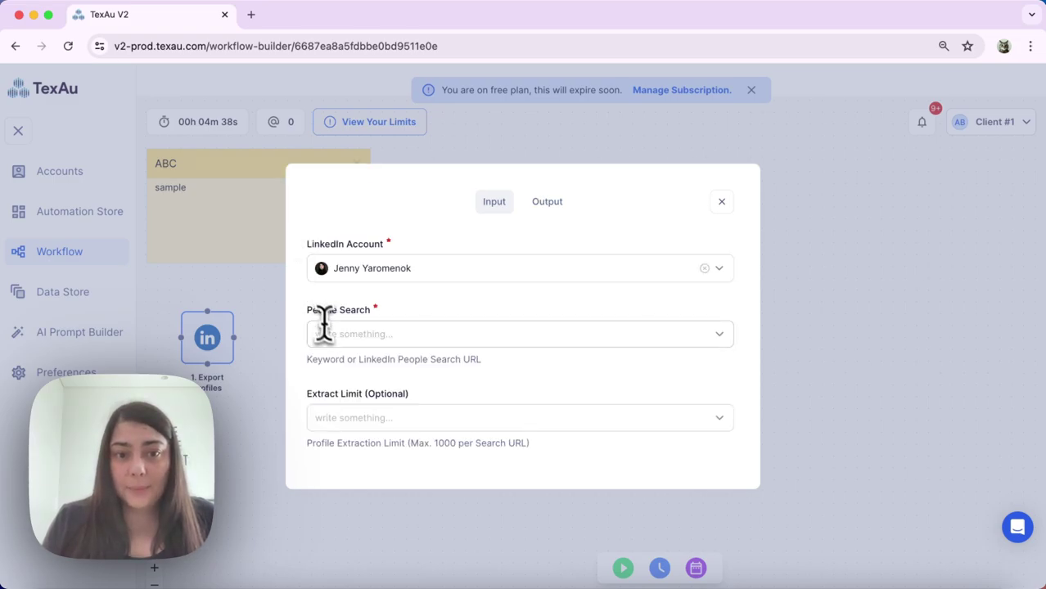
click(334, 334)
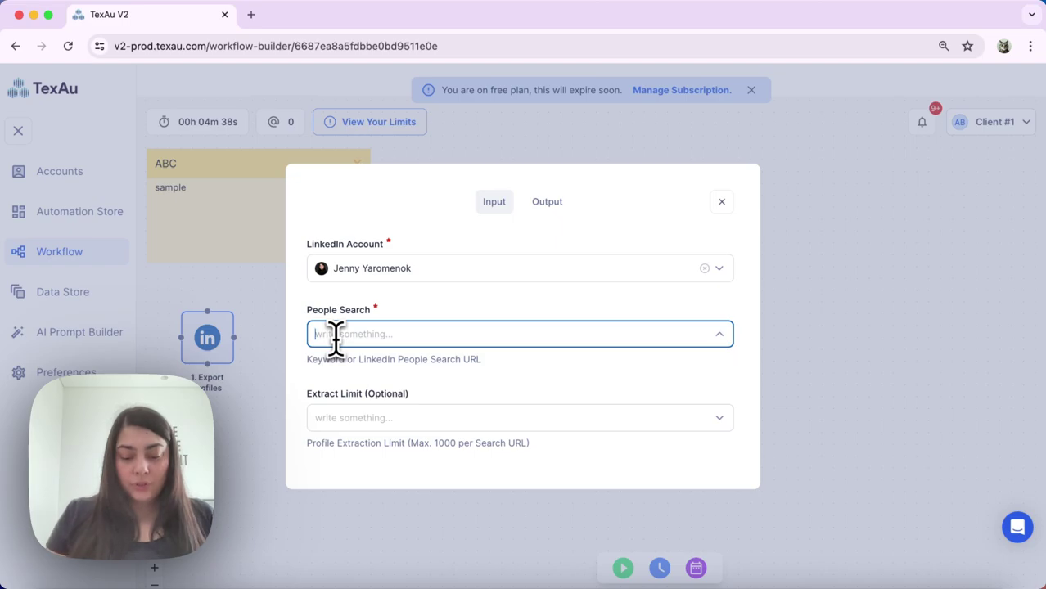
text(Ben)
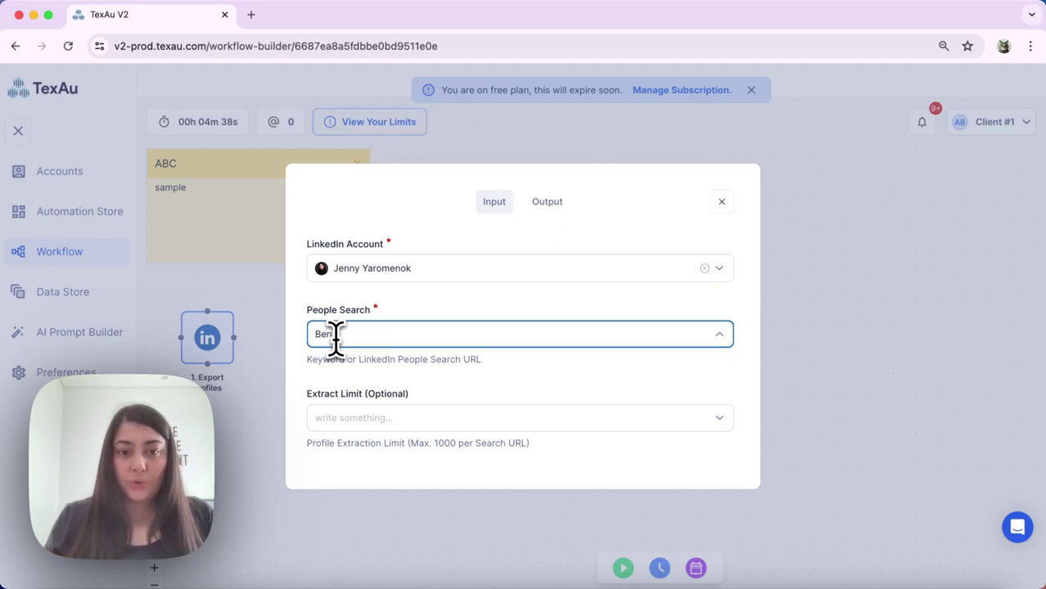
click(357, 419)
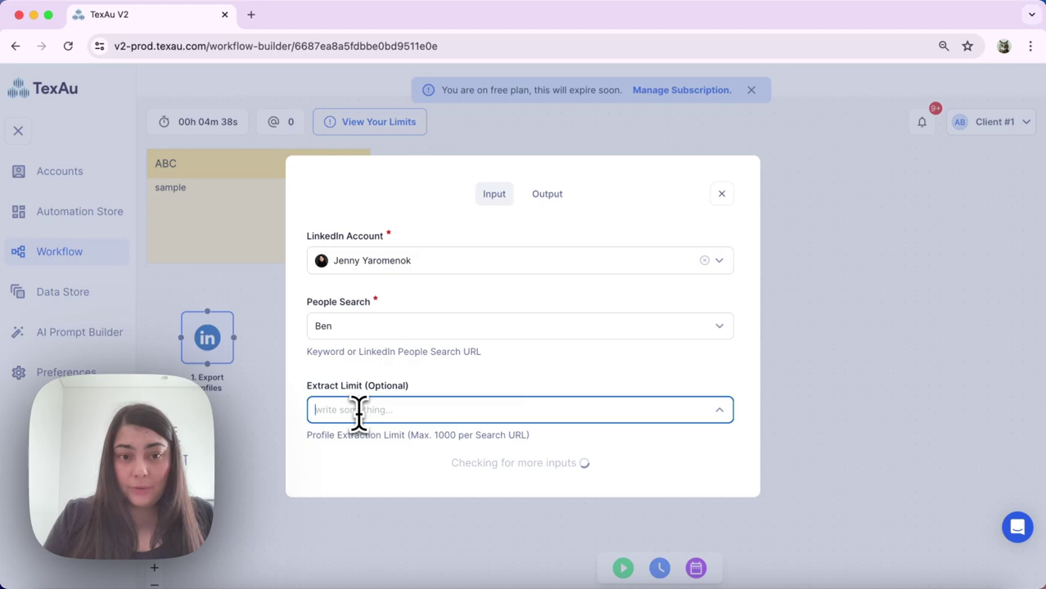
text(10)
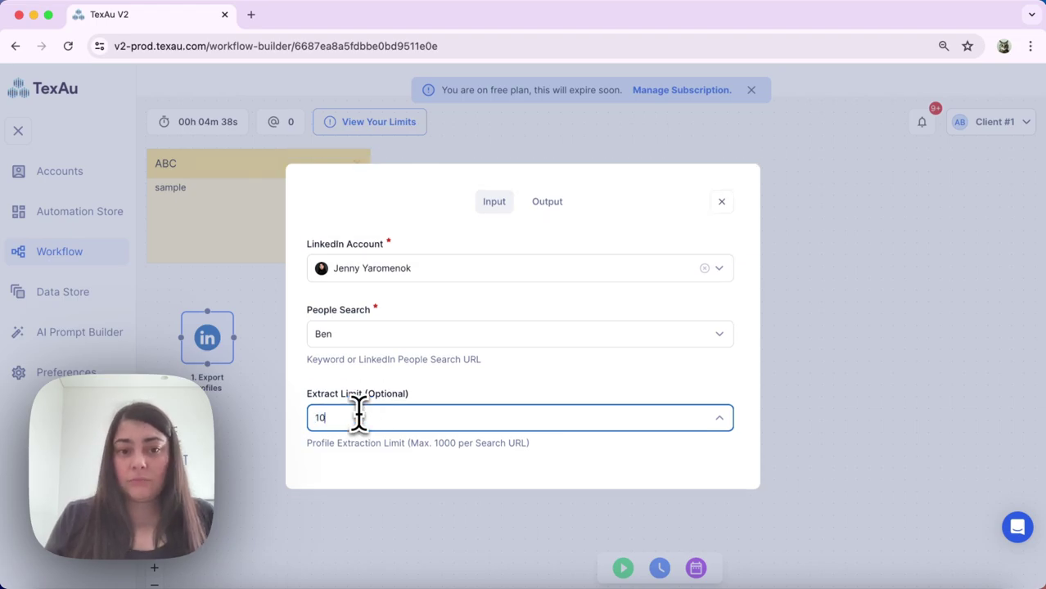
click(799, 315)
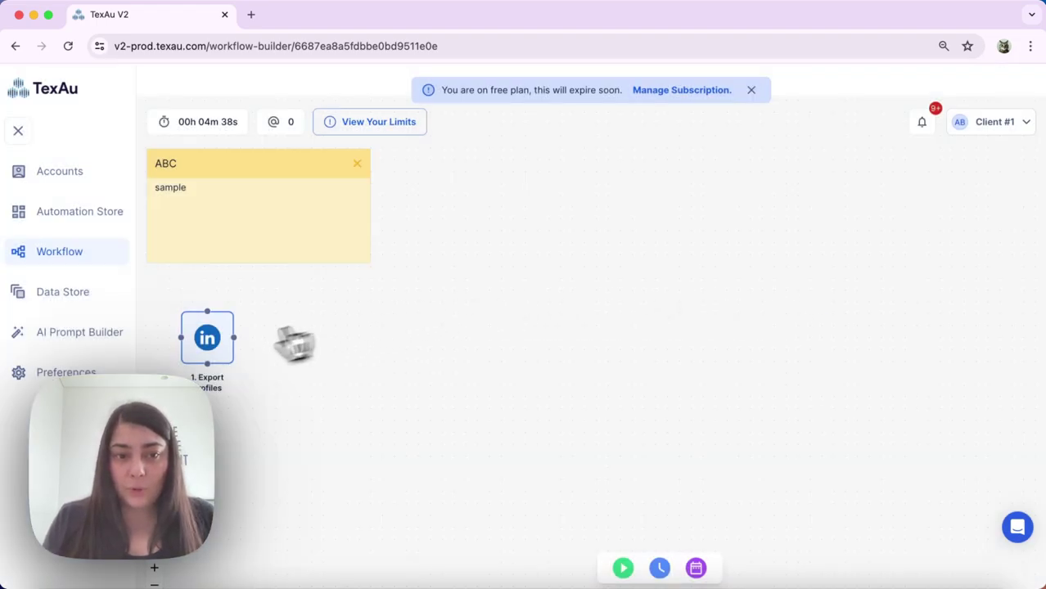
Step: Add a Scrape Profile step after Export Profiles, then delete it again
mouse_move(238, 354)
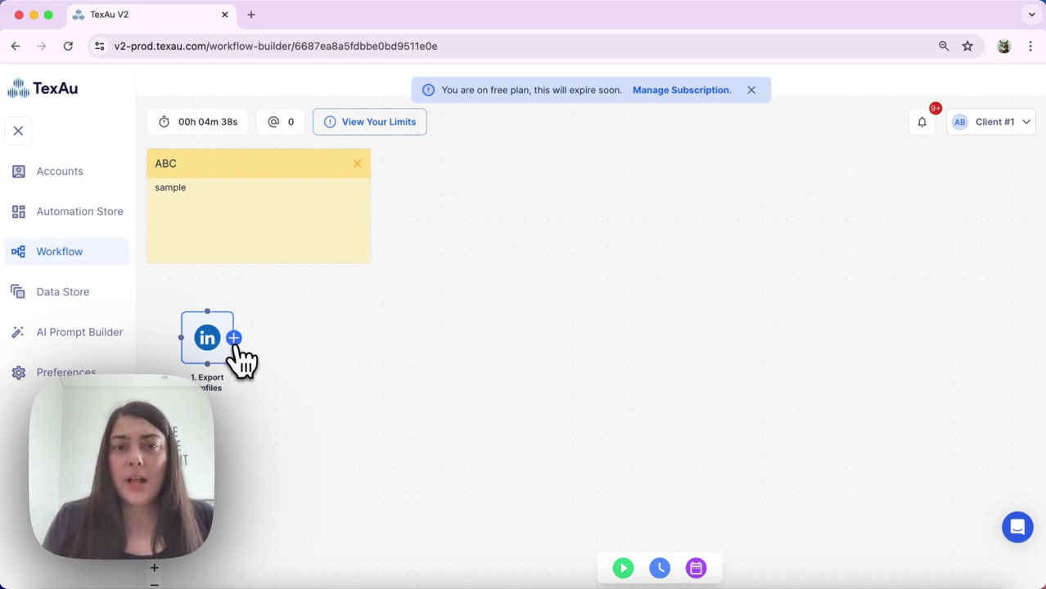
click(234, 339)
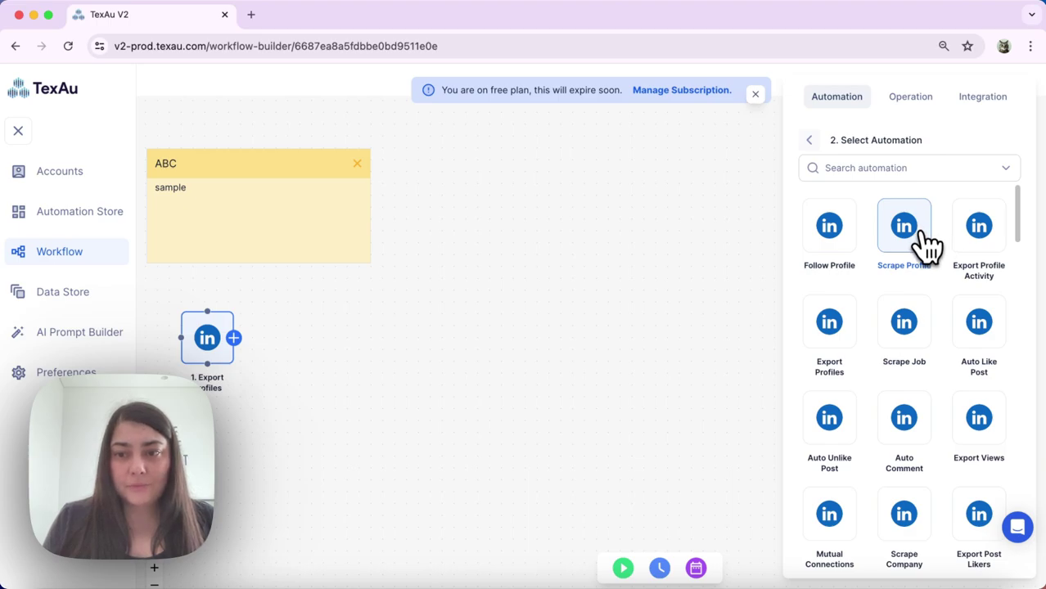
click(898, 169)
text(scrape profi)
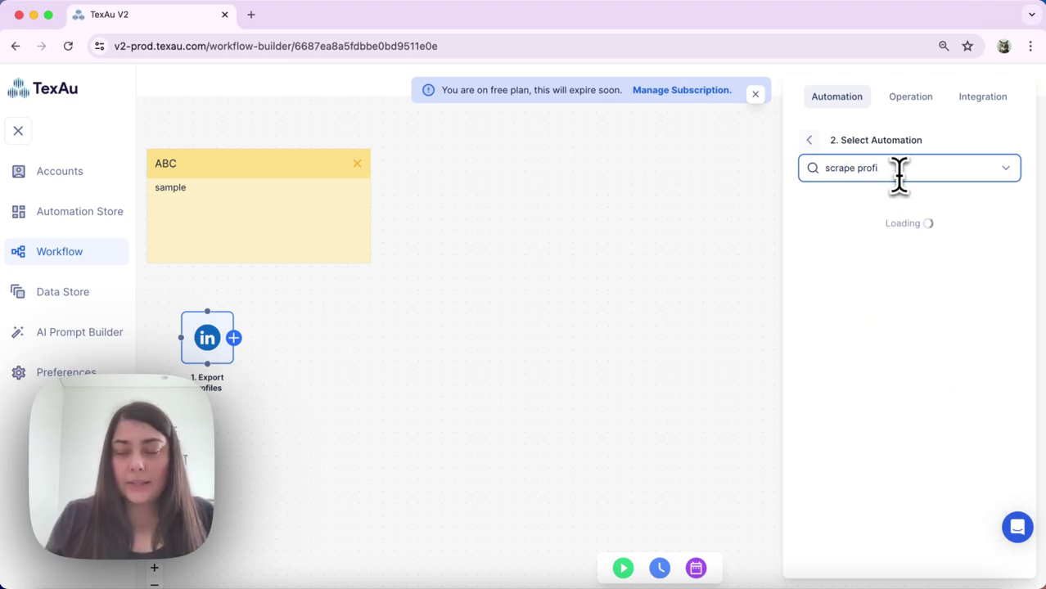
click(856, 233)
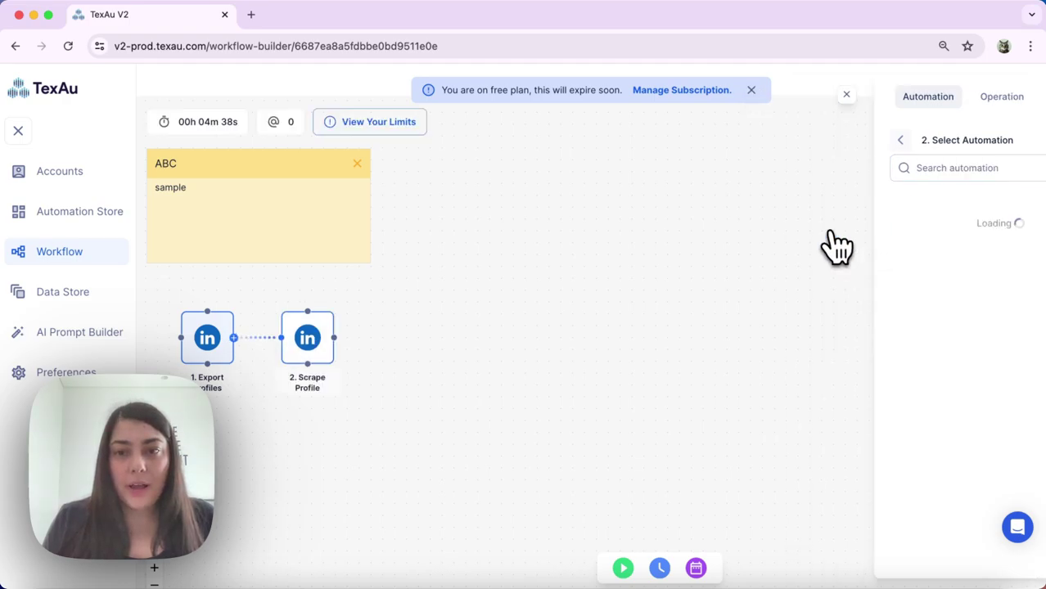
click(314, 350)
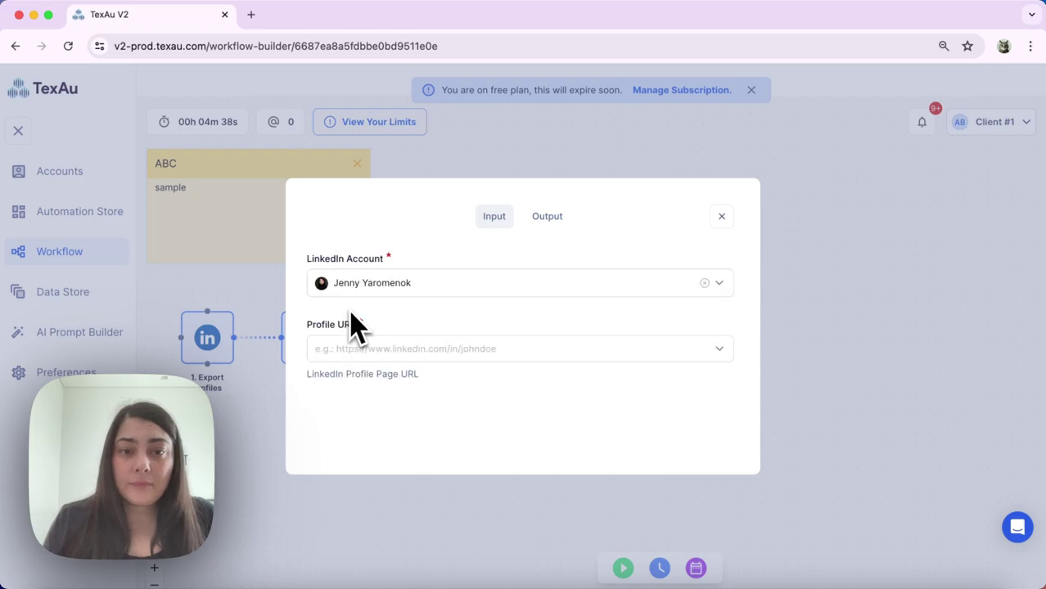
click(722, 216)
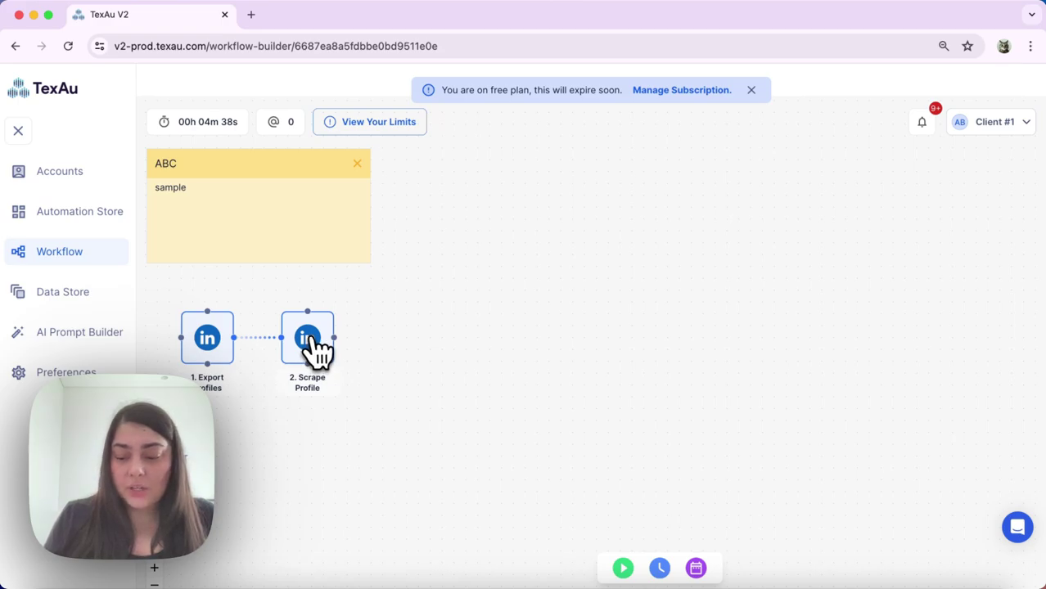
key(BackSpace)
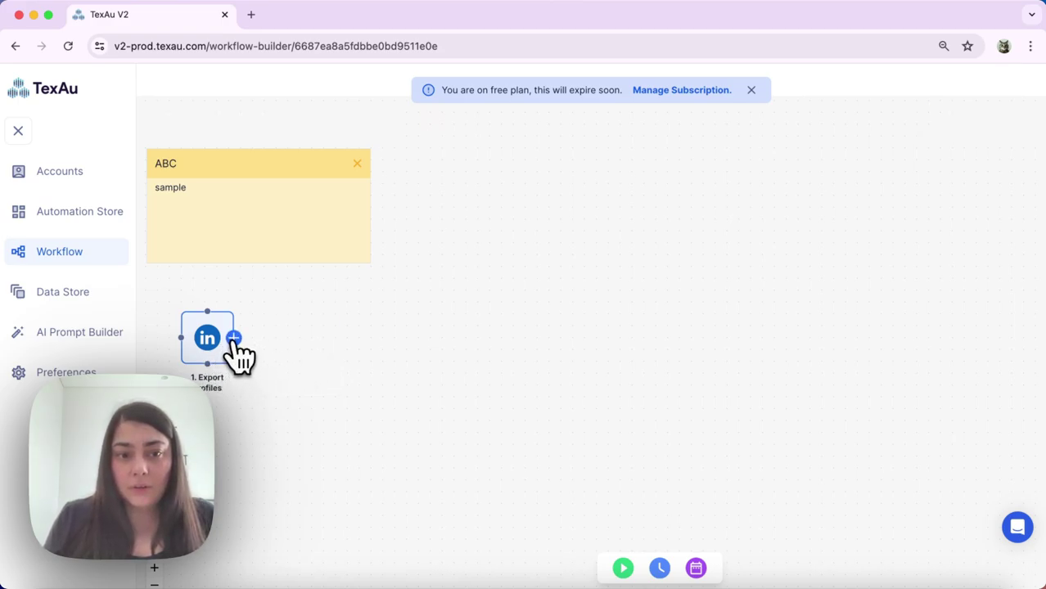
Step: Re-add LinkedIn Scrape Profile as step 2 and open its input settings
click(233, 339)
click(929, 168)
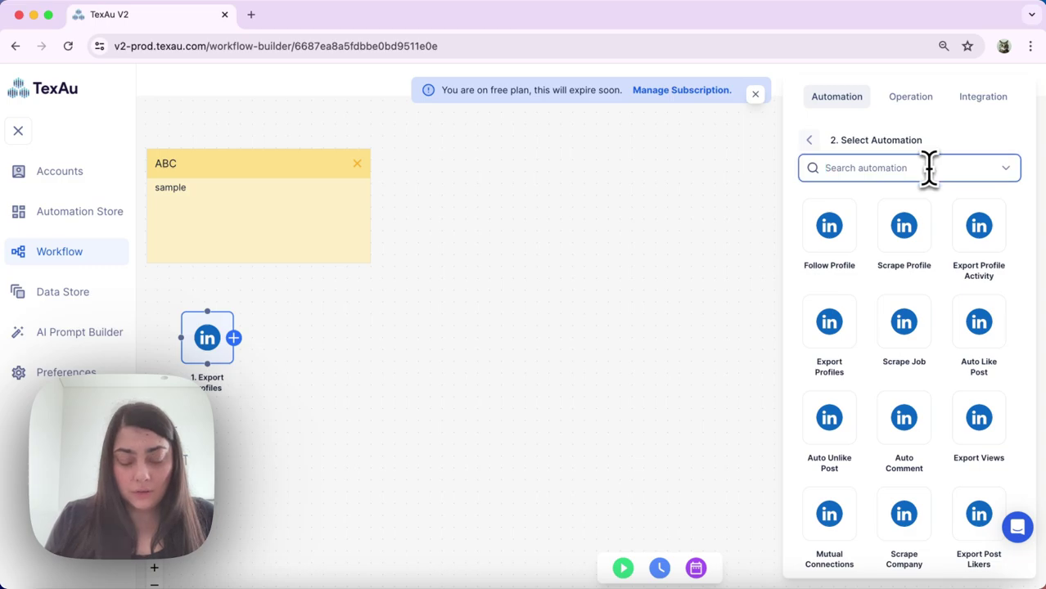
text(s)
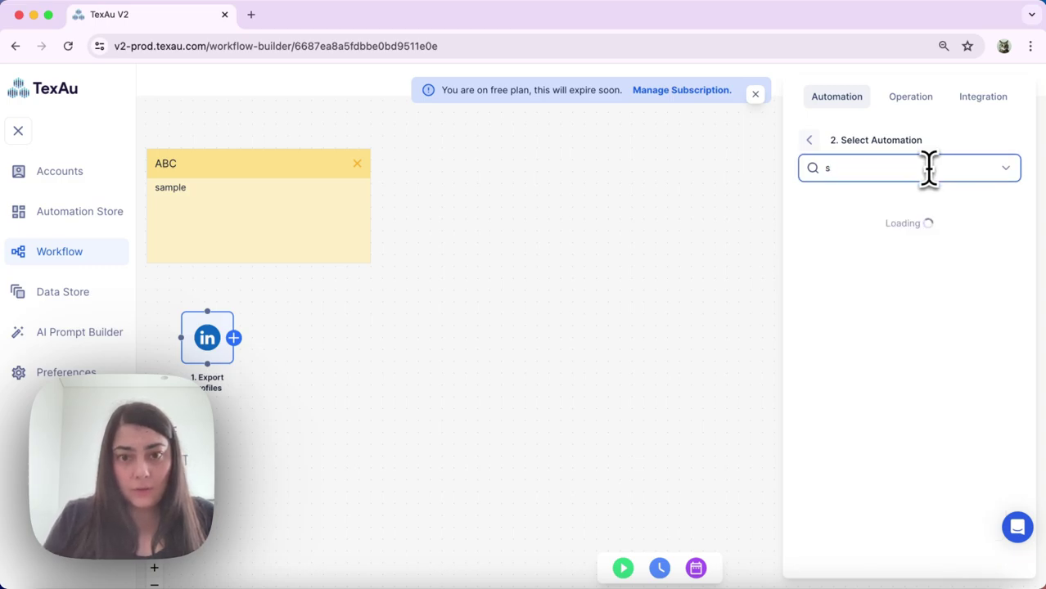
text(crape)
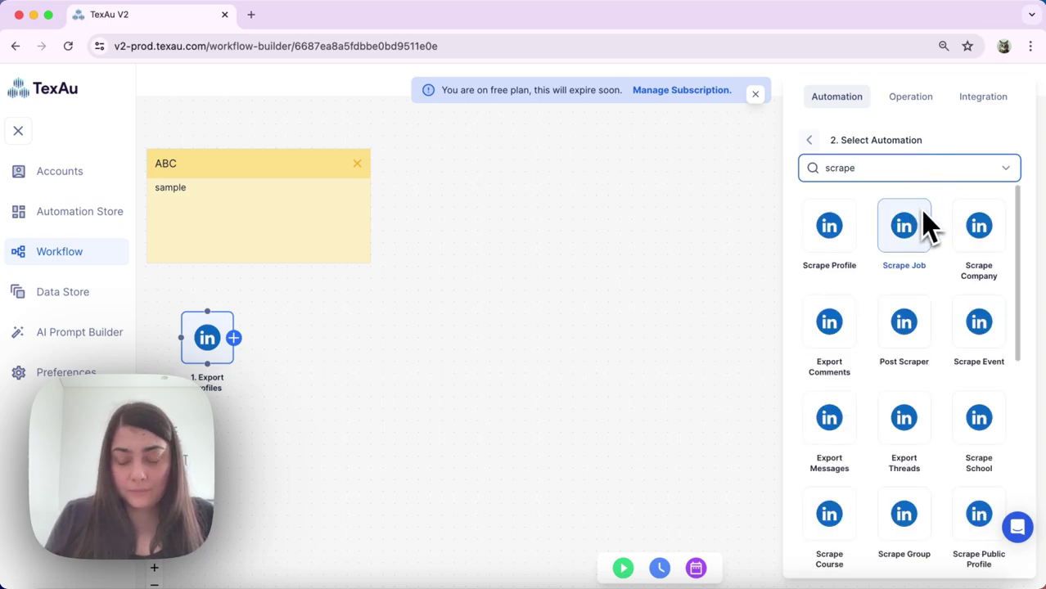
text( profile)
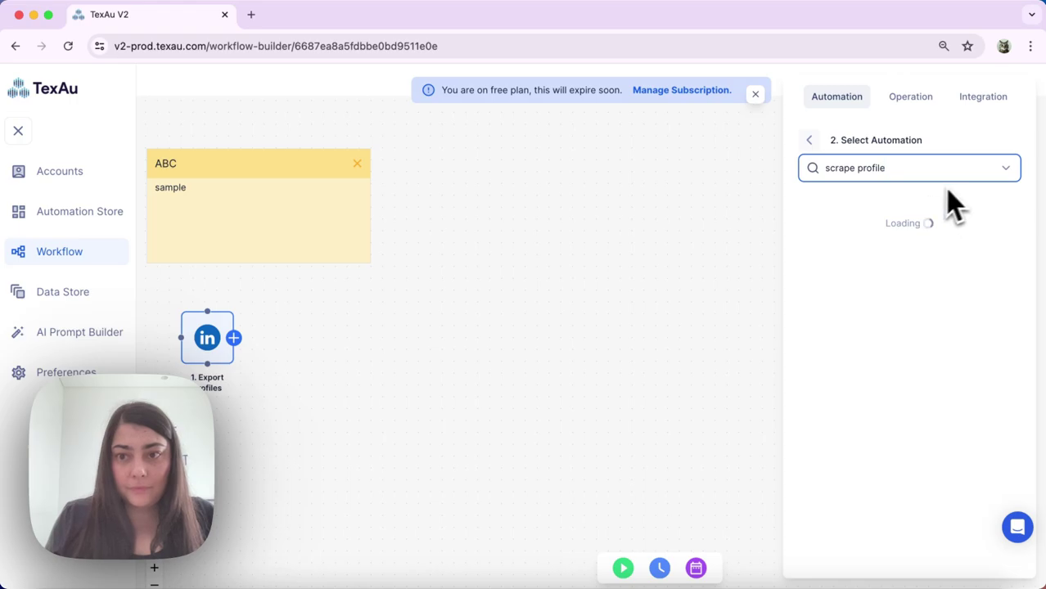
click(848, 230)
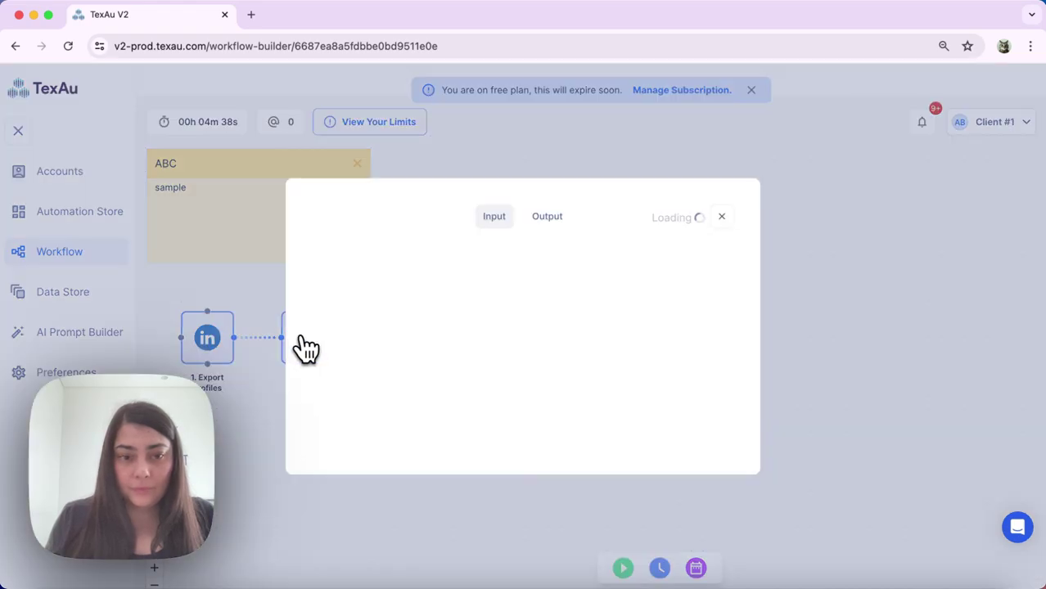
click(305, 342)
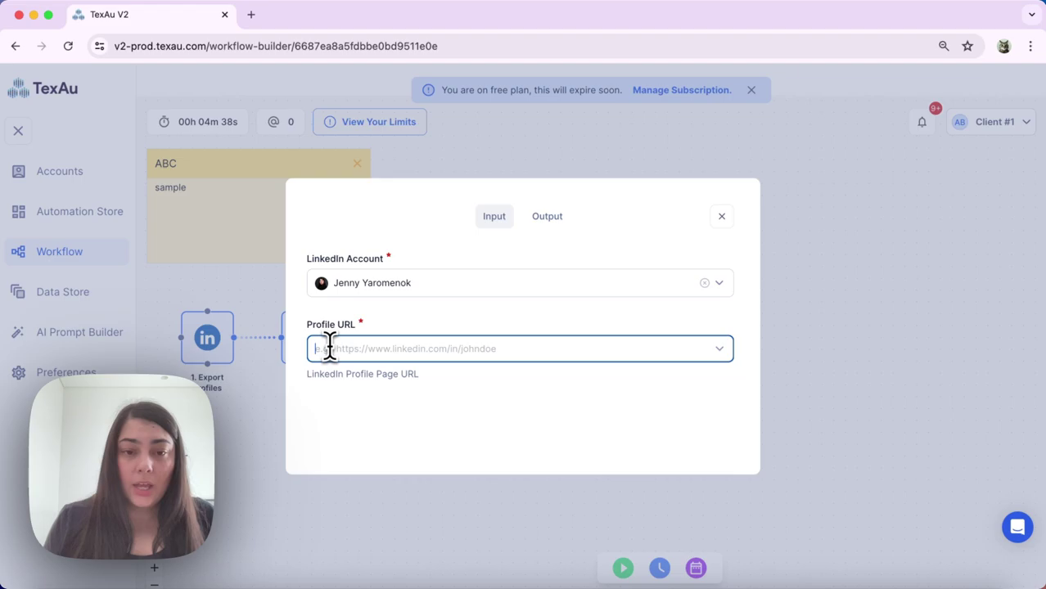
Step: Map Scrape Profile's Profile URL to the Export Profiles Profile URL output and close the settings
click(329, 347)
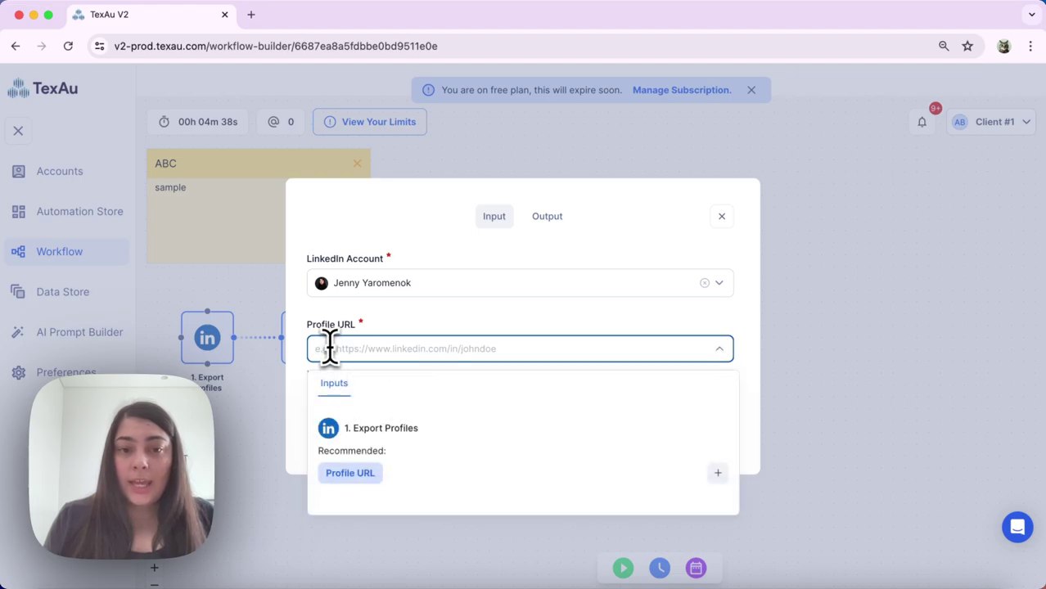
click(347, 474)
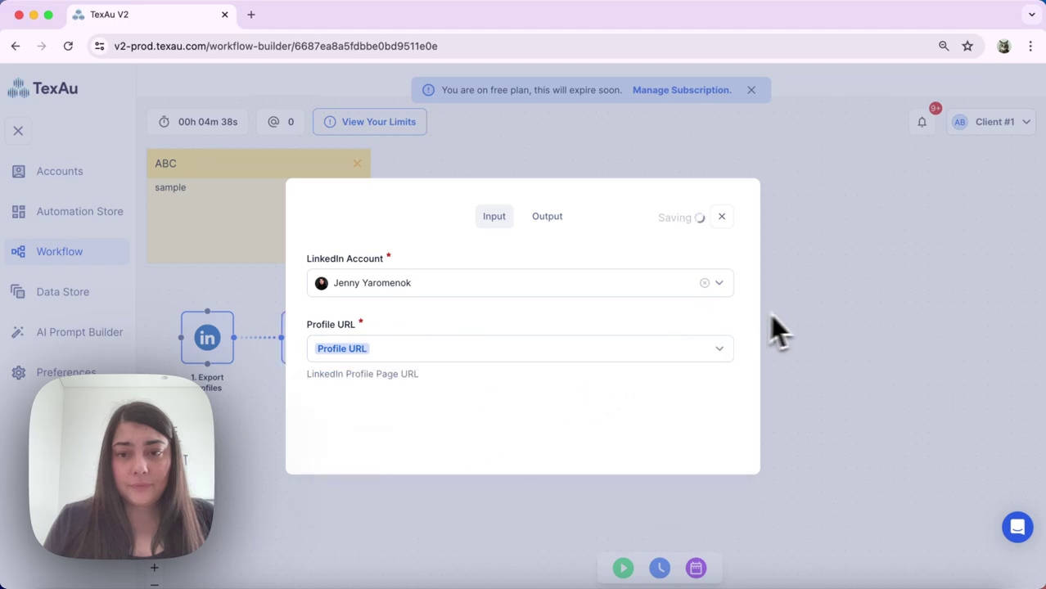
click(851, 313)
mouse_move(364, 351)
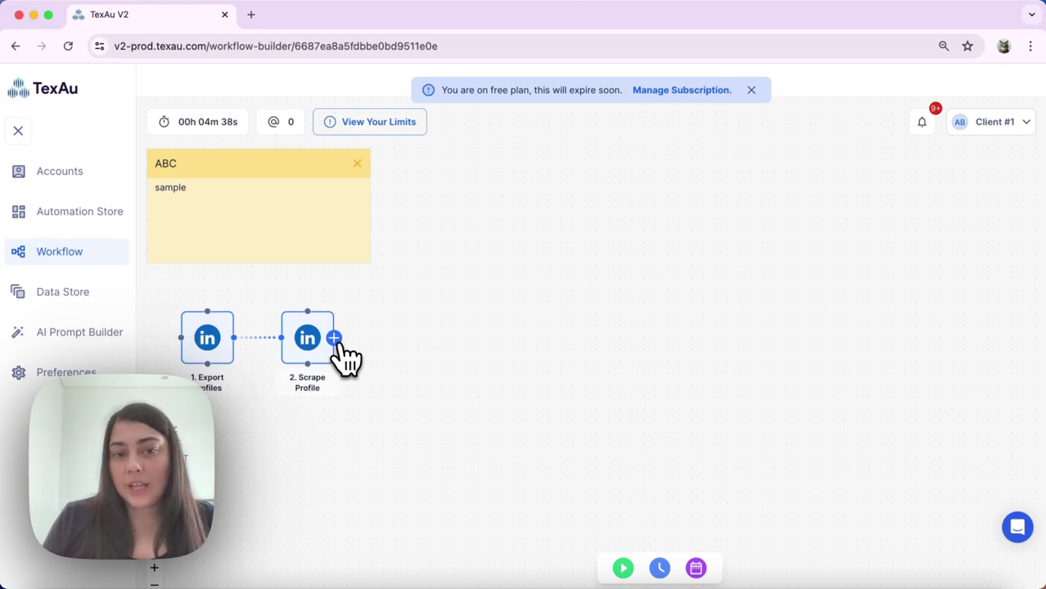
Step: Add the LinkedIn Is Connected? step after Scrape Profile
click(335, 340)
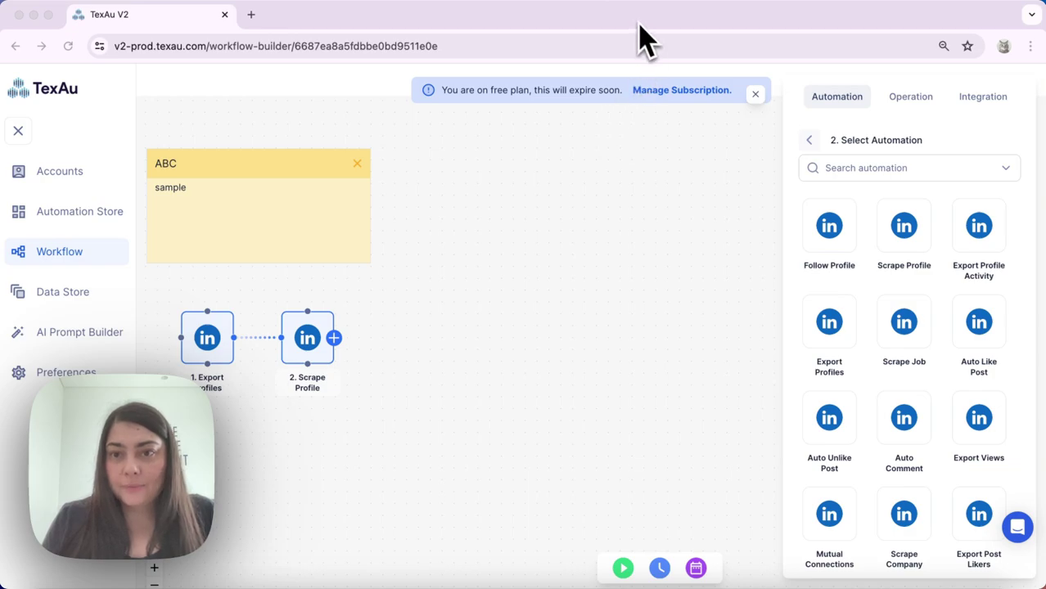
click(884, 168)
click(884, 168)
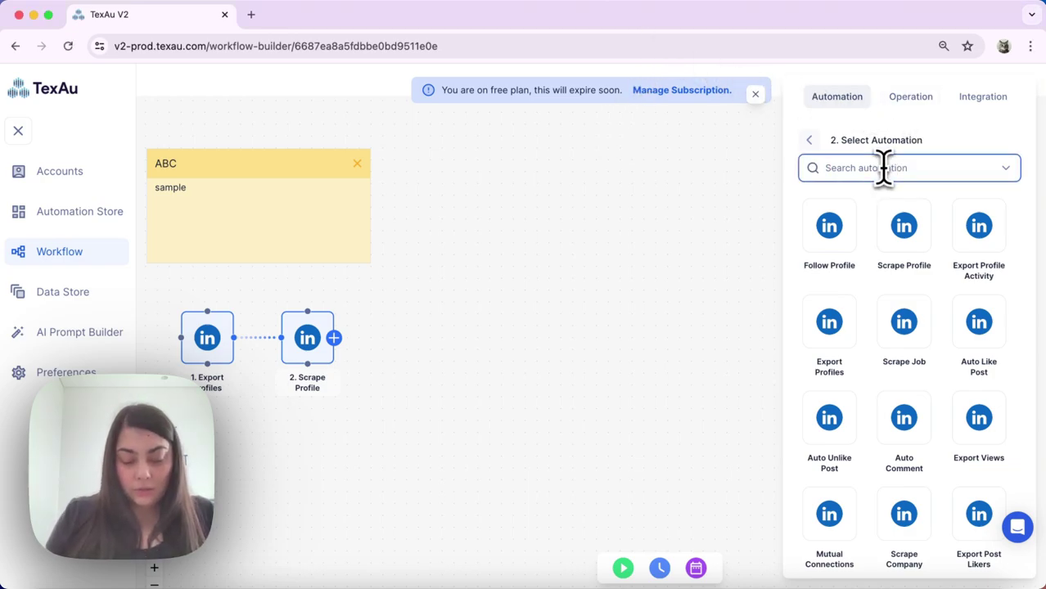
text(connect)
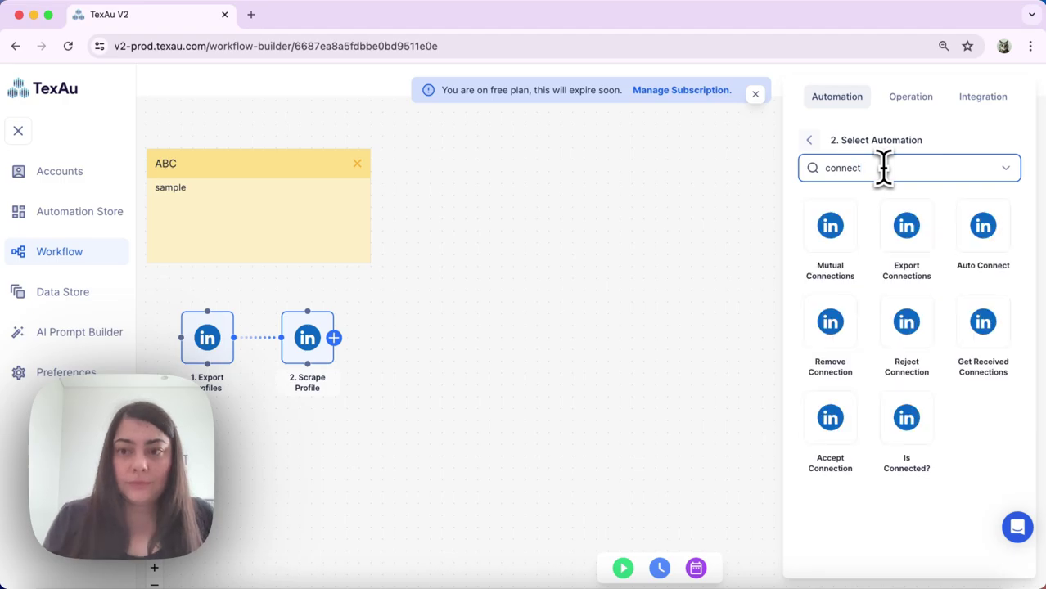
click(914, 422)
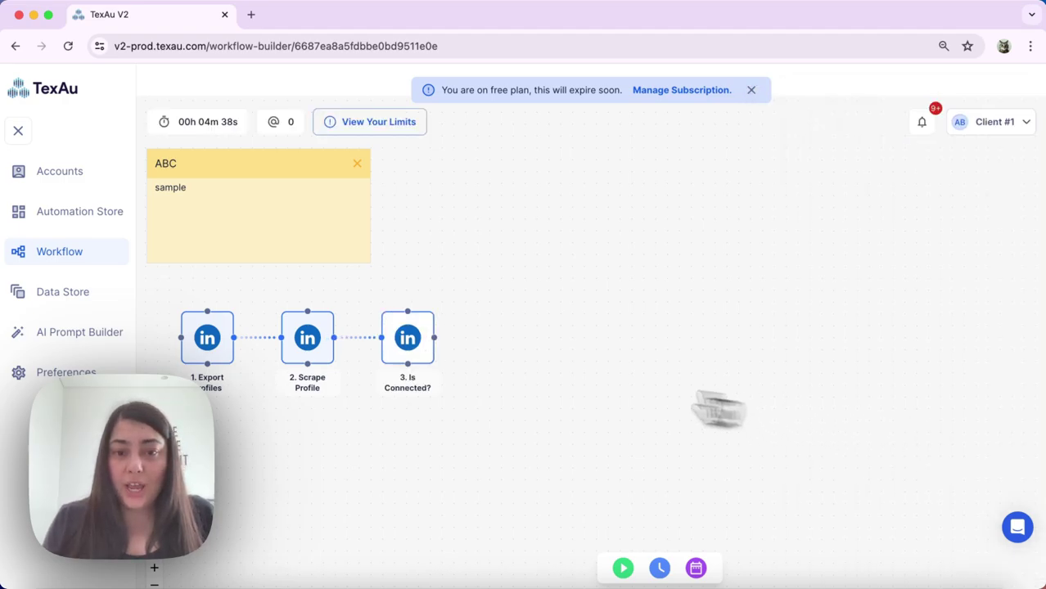
Step: Map Is Connected?'s Profile URL from Export Profiles' Profile URL and close the settings
click(411, 346)
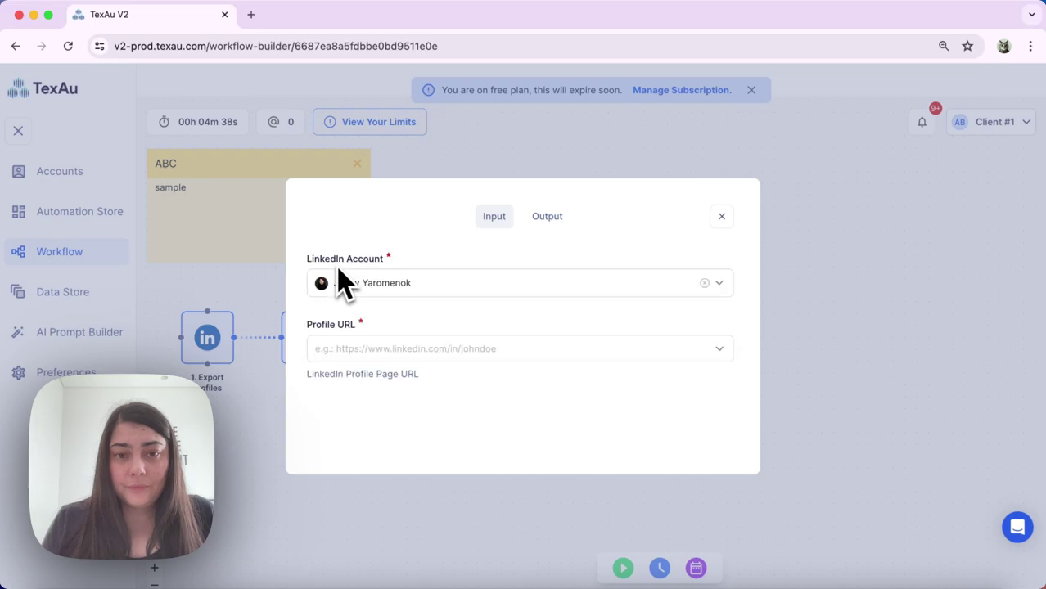
click(351, 351)
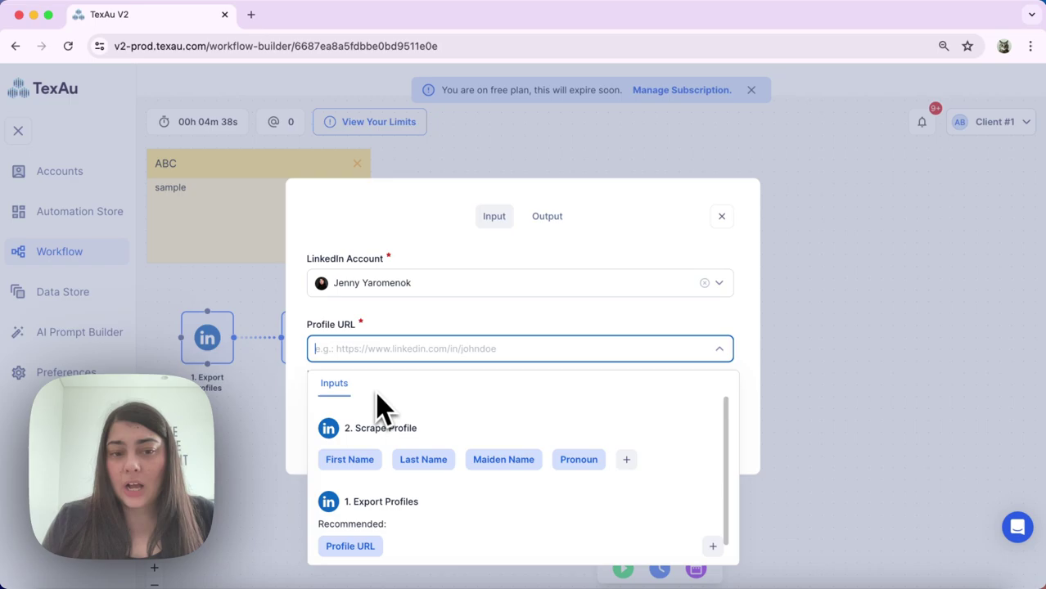
scroll(364, 446, down, 1)
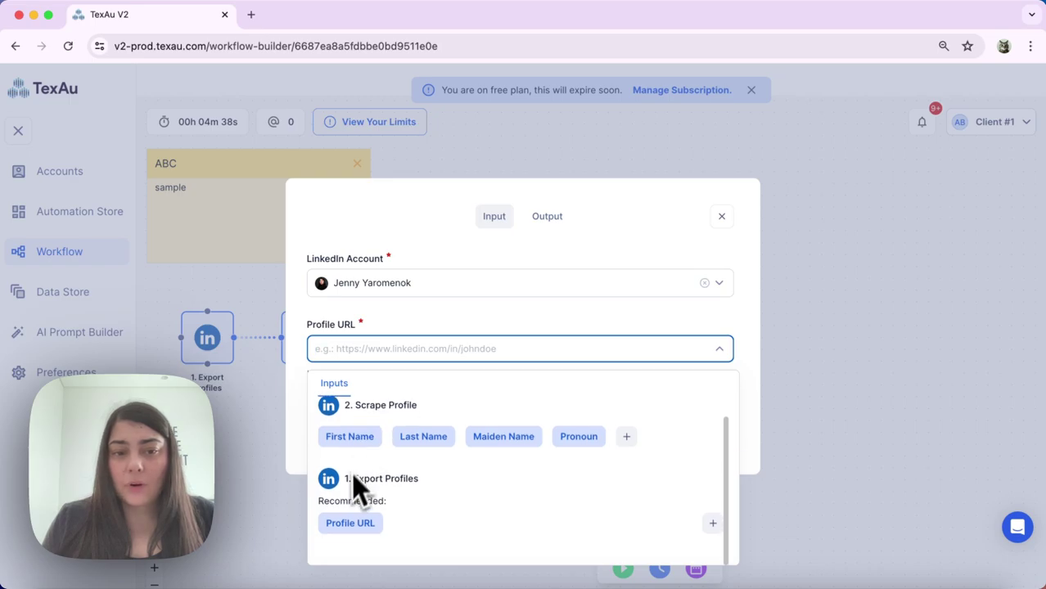
click(354, 524)
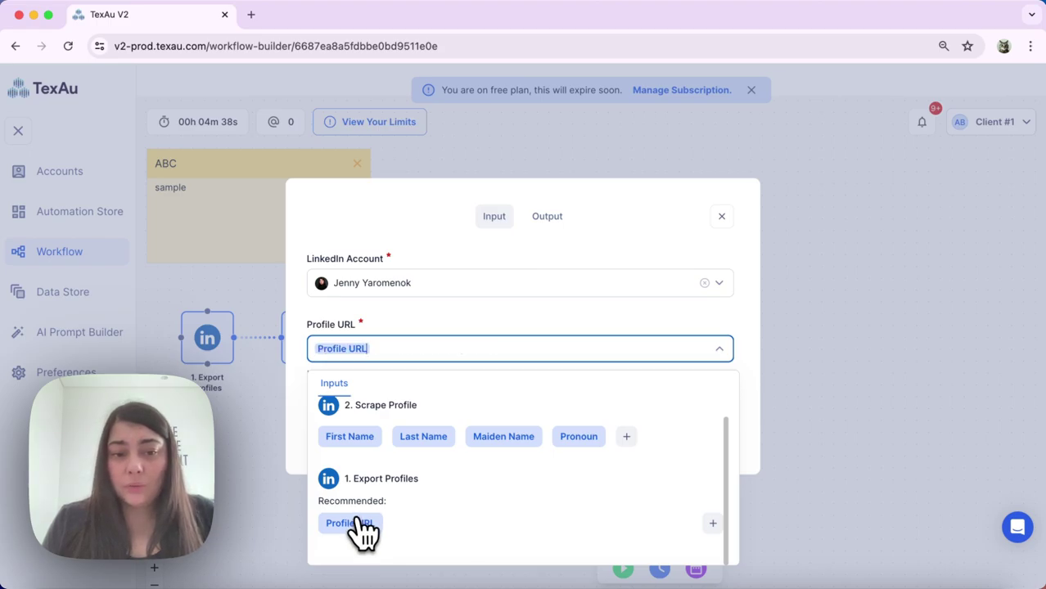
click(708, 314)
click(810, 328)
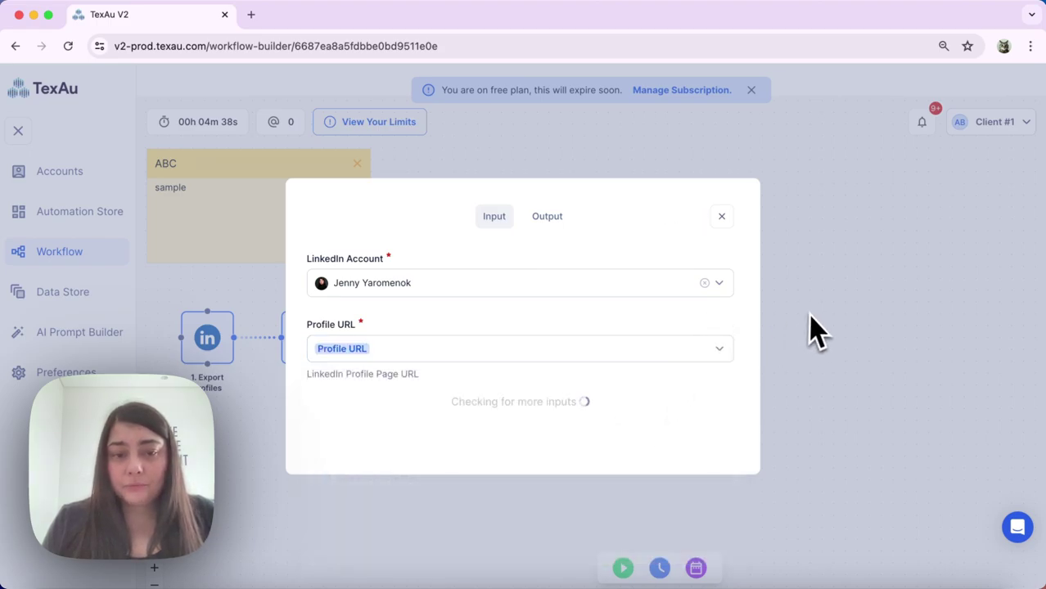
mouse_move(440, 347)
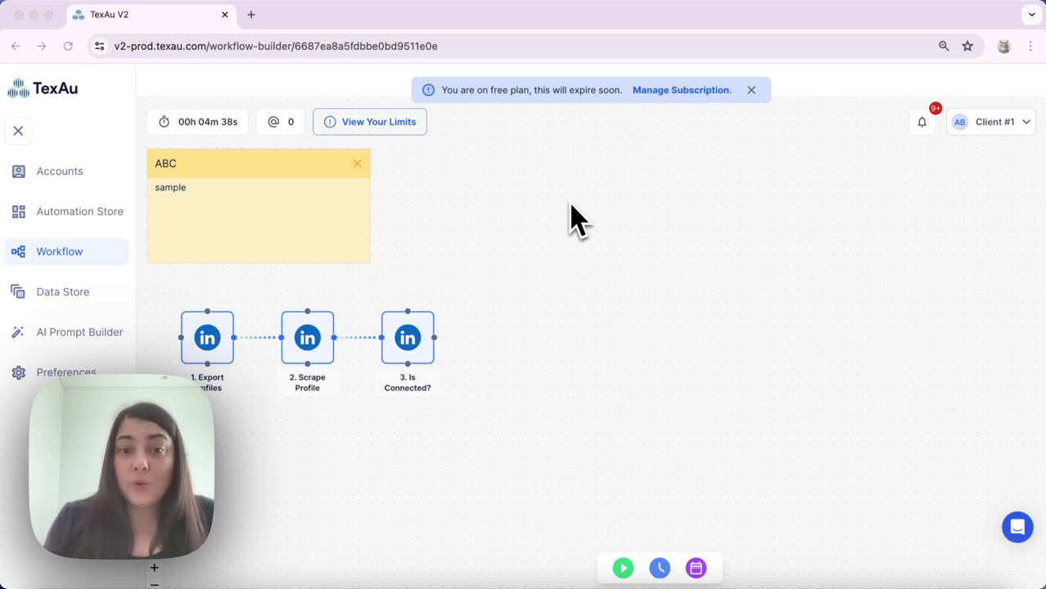
Step: Insert a Router operation after Is Connected? and begin adding a step on its branch
click(434, 337)
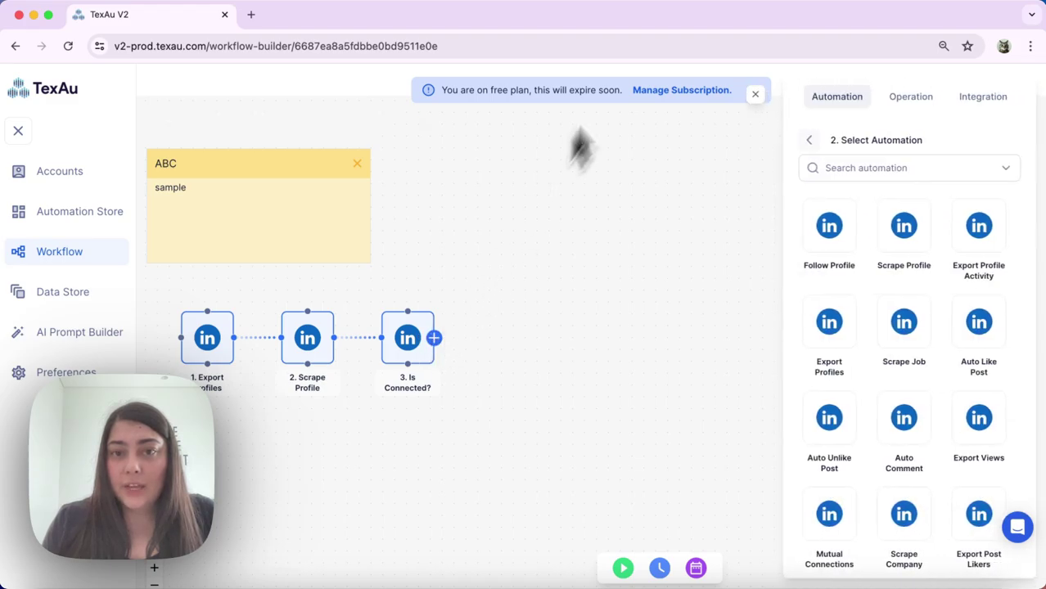
click(912, 101)
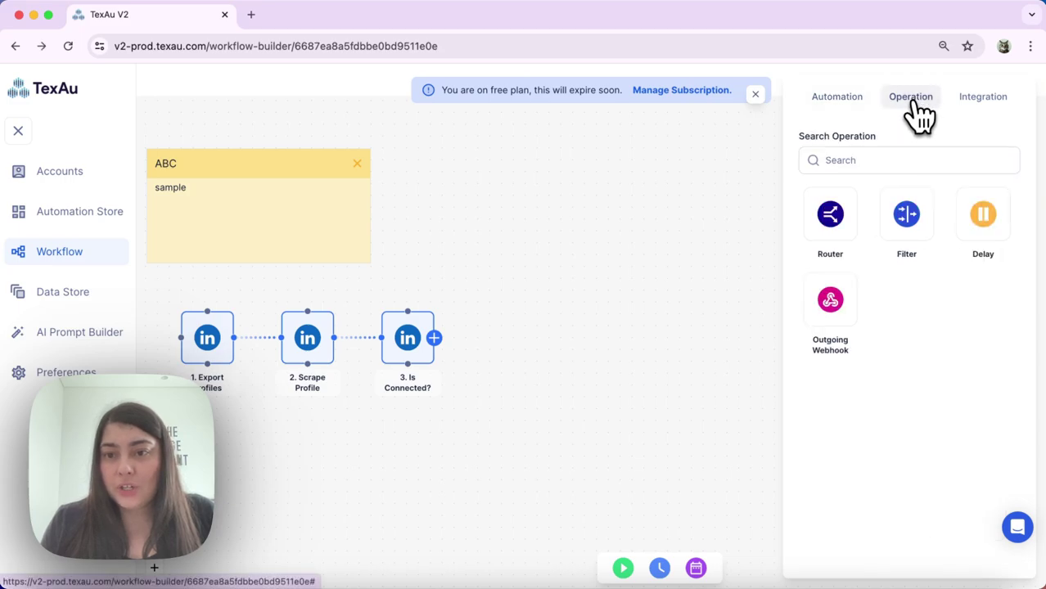
click(832, 229)
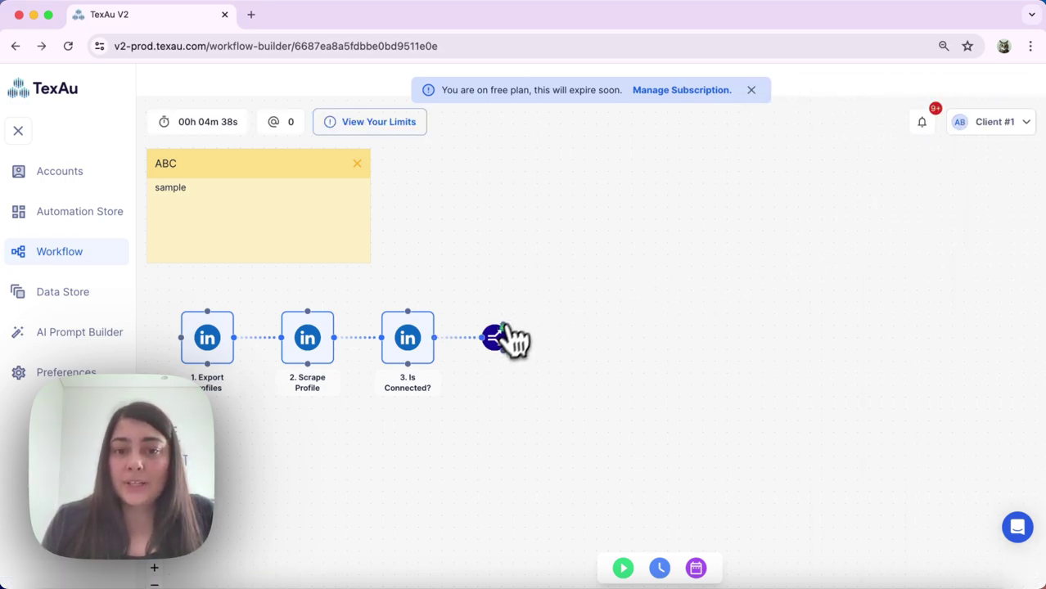
mouse_move(501, 340)
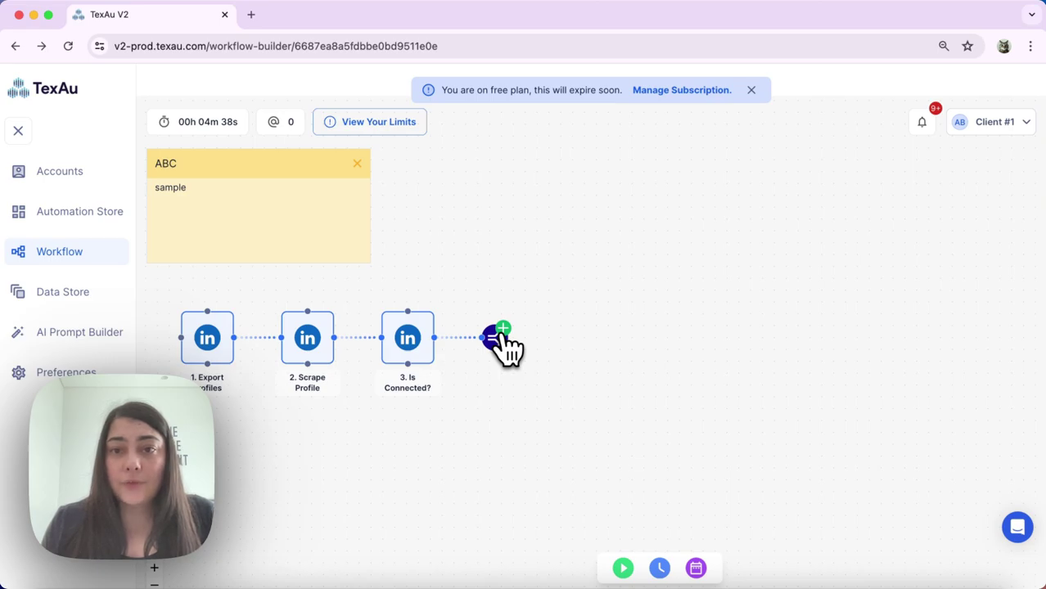
click(502, 332)
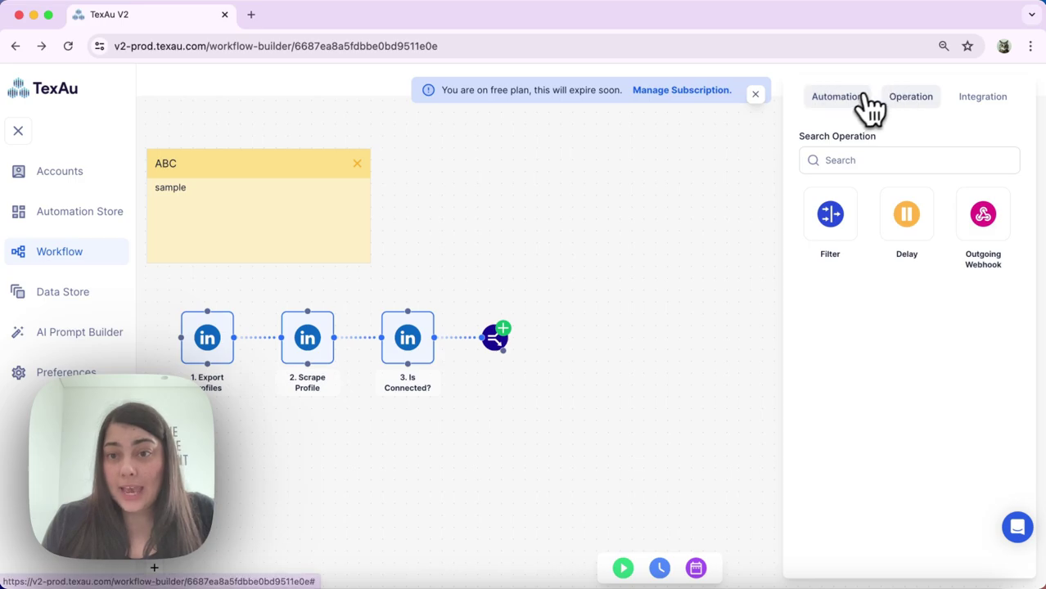
Step: Place a LinkedIn Auto Message step on the router's Yes branch and open its settings
click(851, 99)
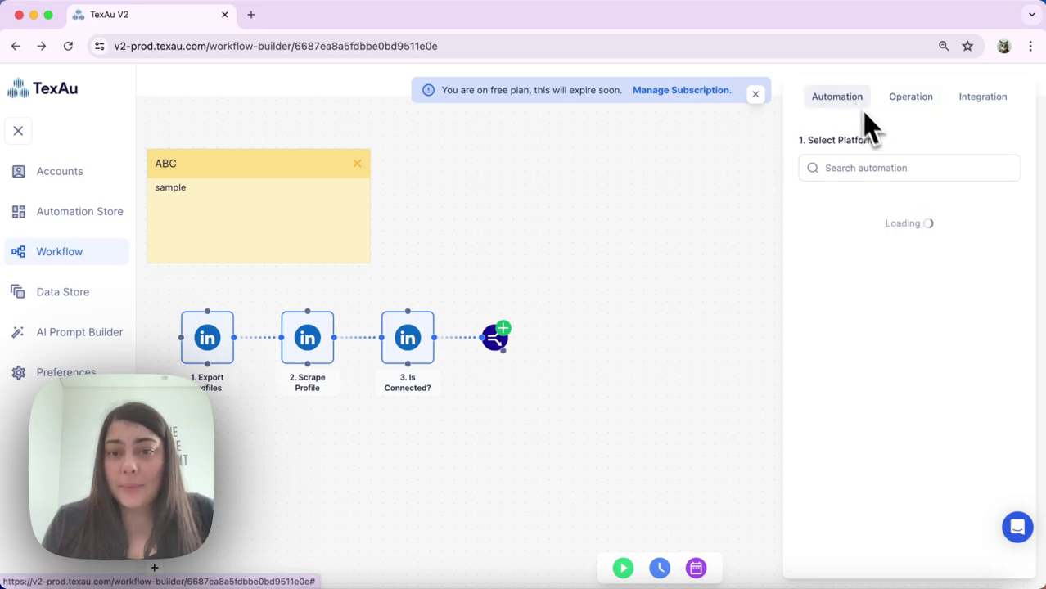
click(887, 168)
click(848, 214)
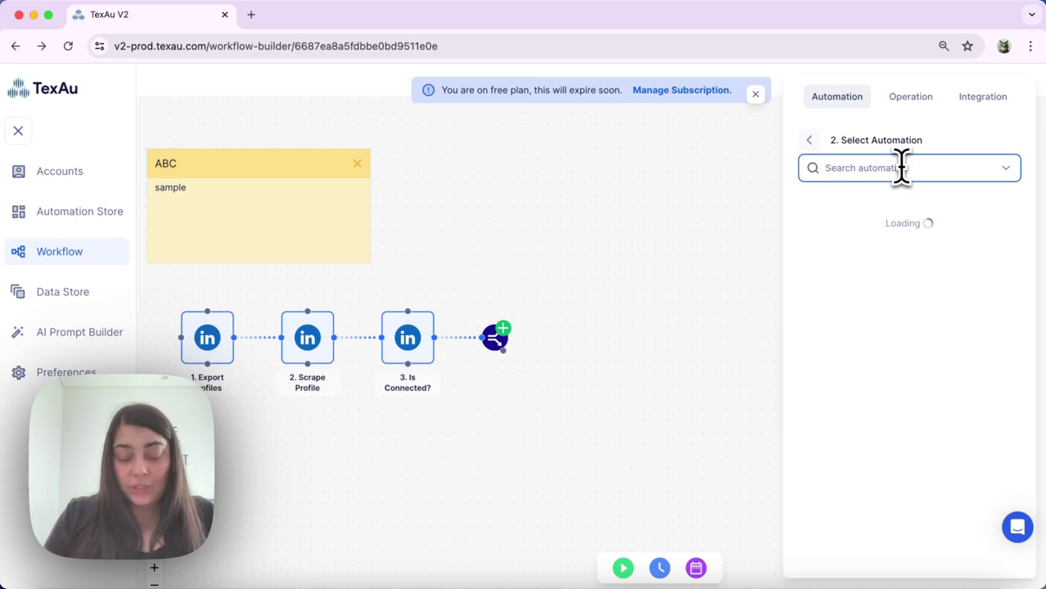
text(aut)
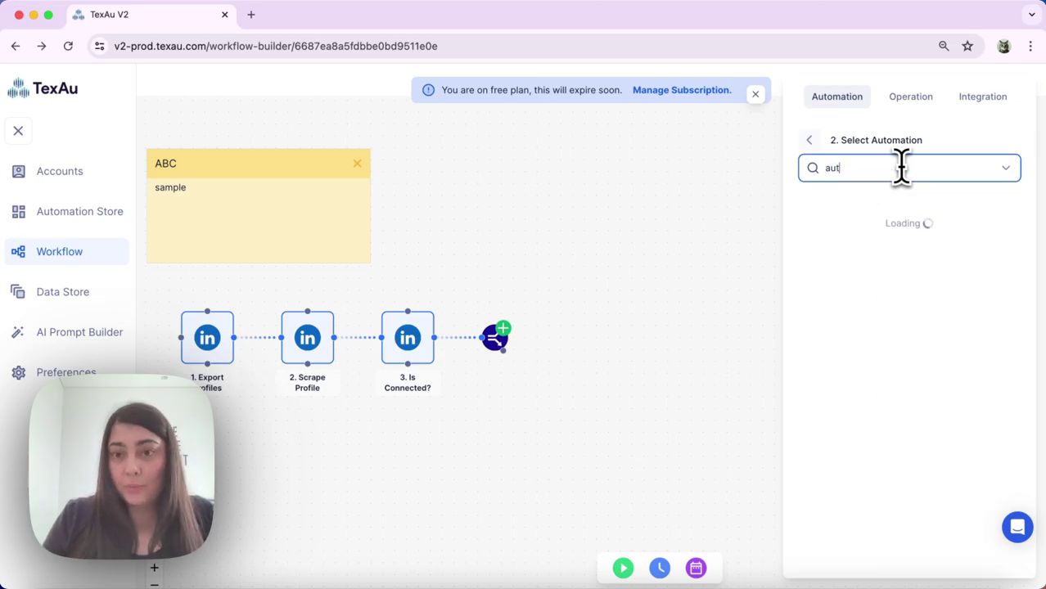
text(o)
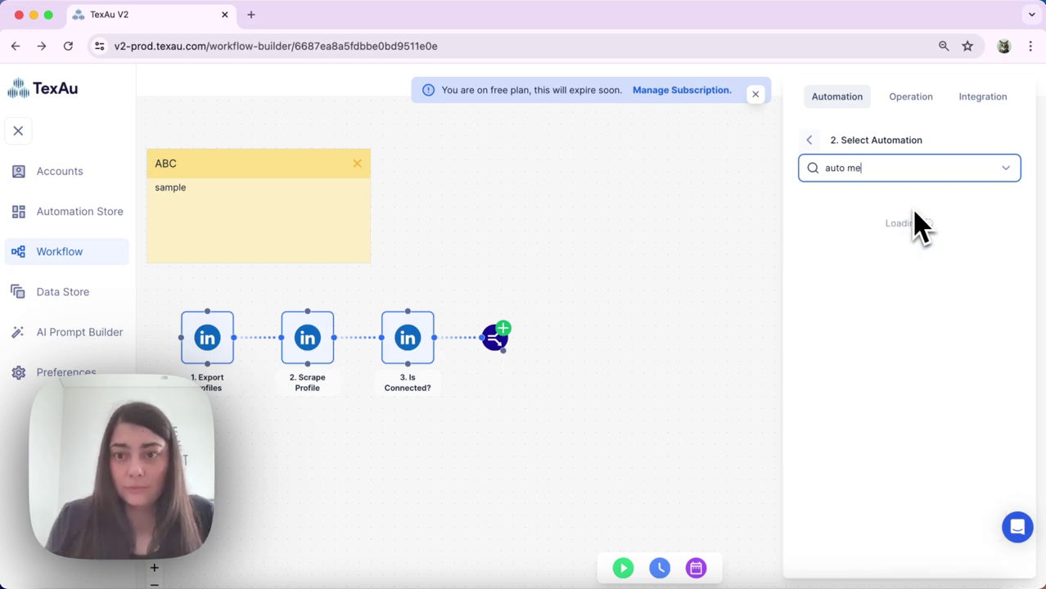
text( me)
click(849, 248)
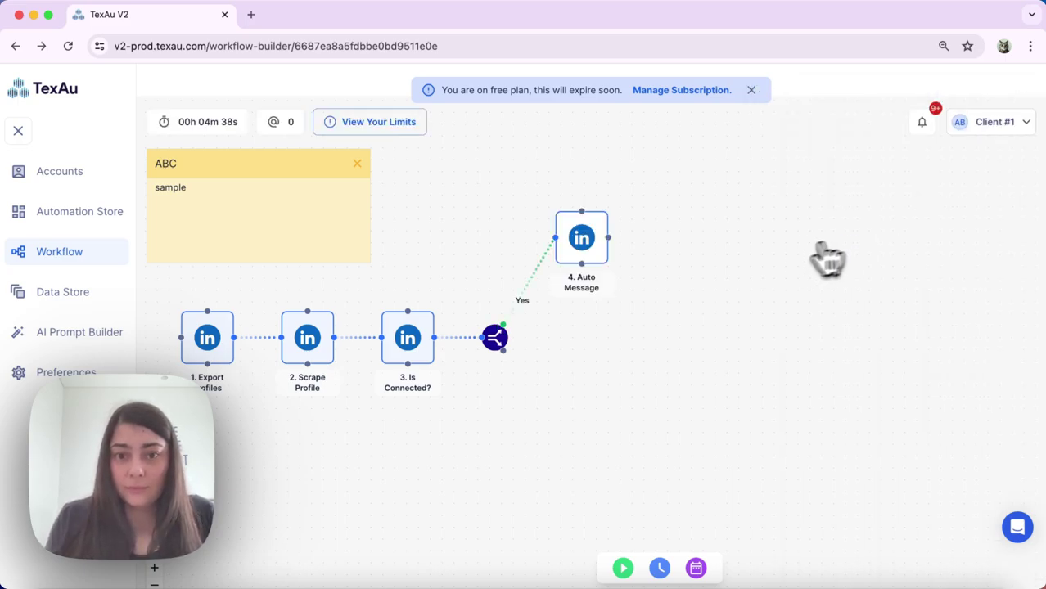
click(583, 233)
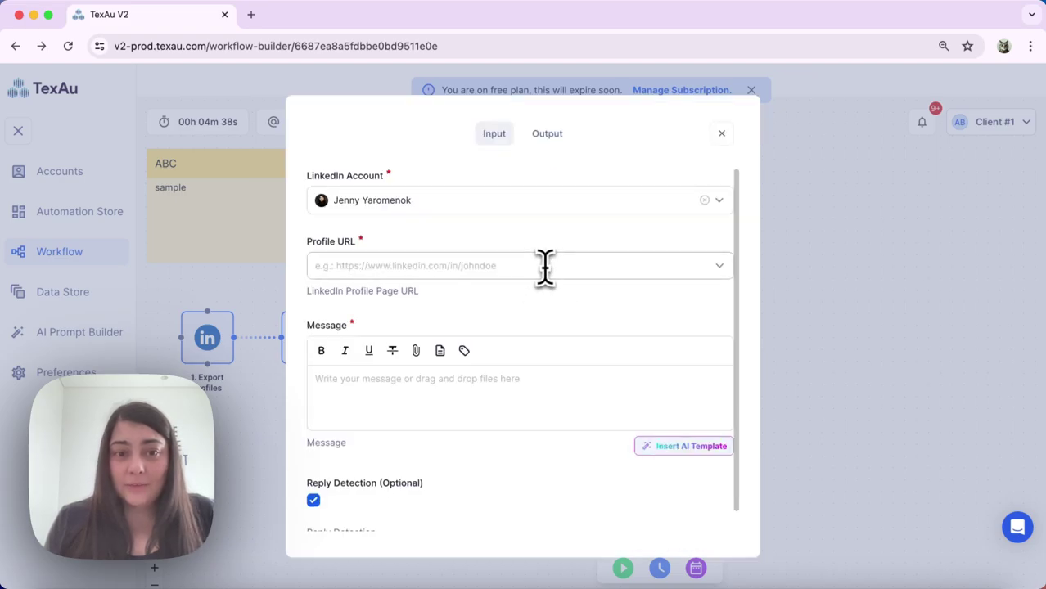
Step: Map Auto Message's Profile URL from Is Connected? and set the message 'Hey join my event....'
click(577, 268)
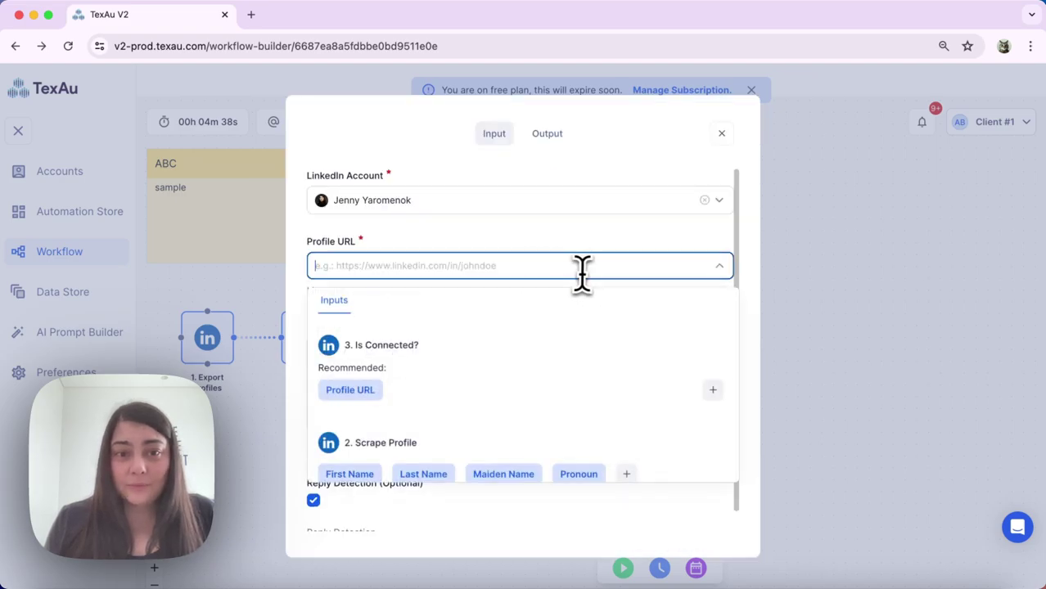
click(350, 392)
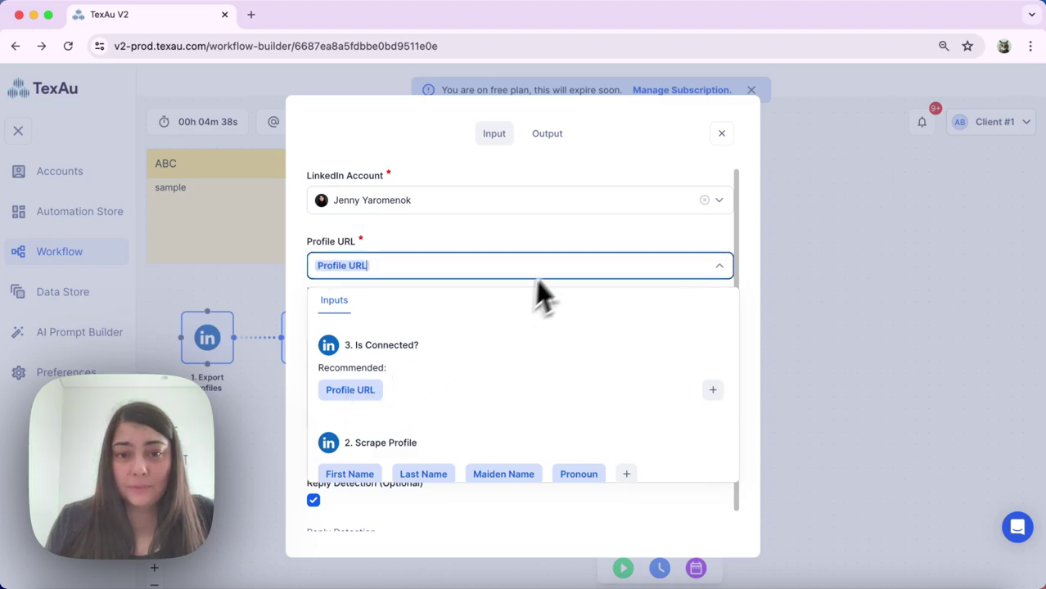
click(577, 249)
click(414, 397)
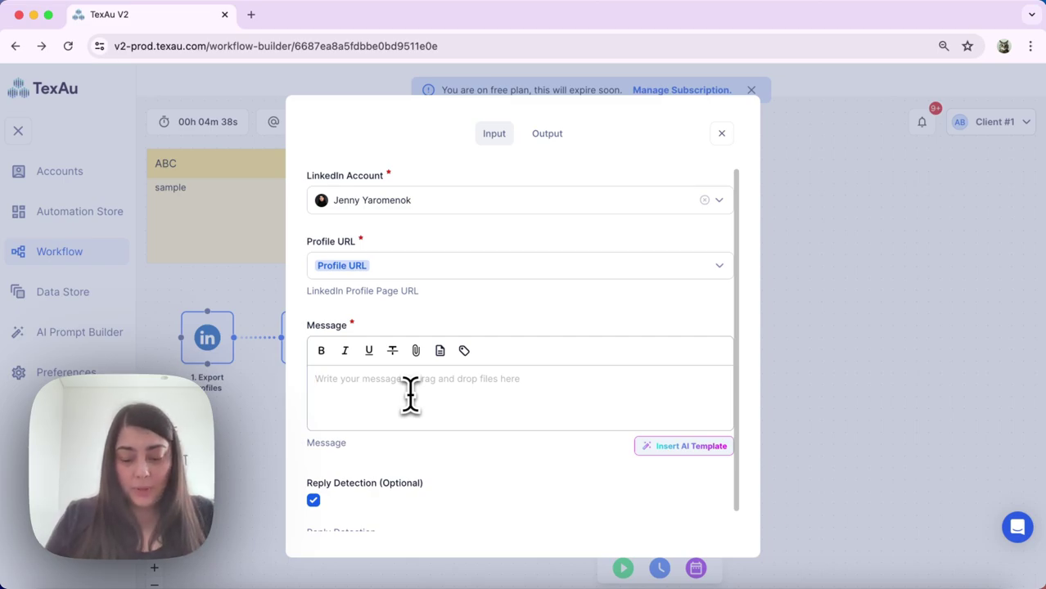
text(Hey join my event....)
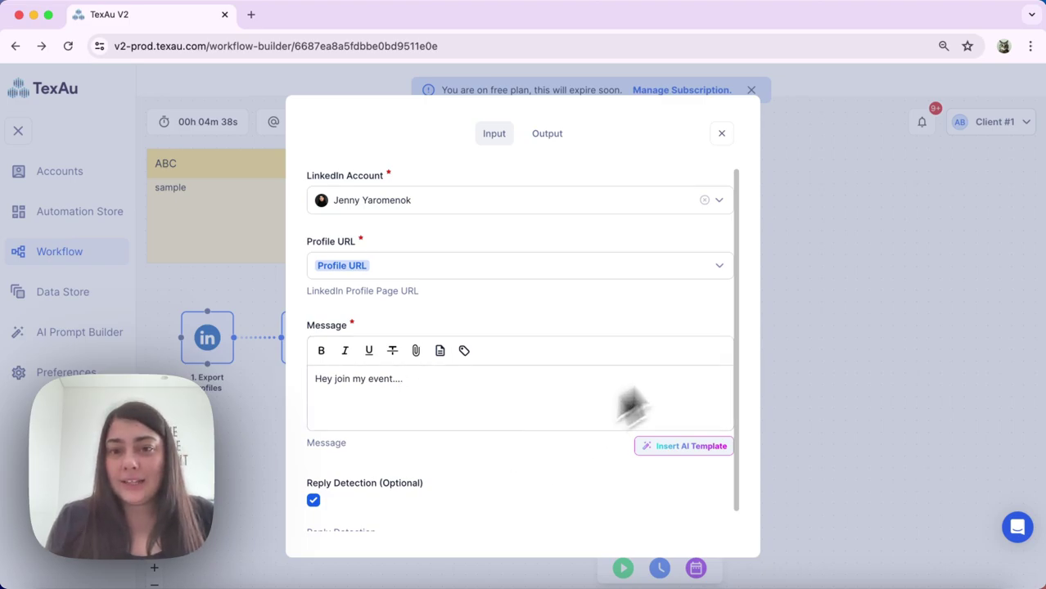
click(854, 284)
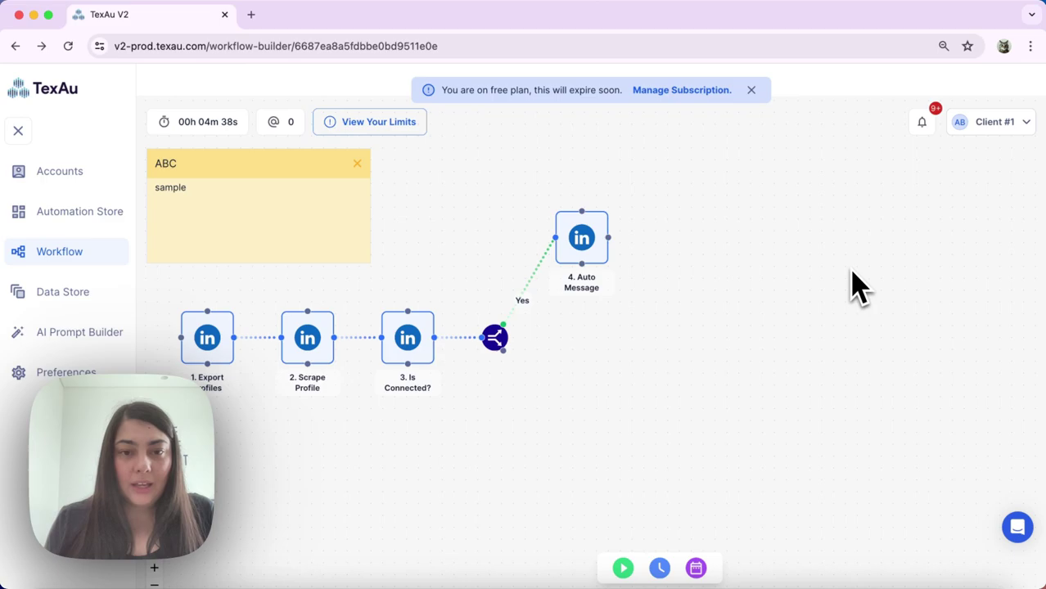
Step: Place a LinkedIn Auto Connect step on the router's No branch and open its settings
click(503, 350)
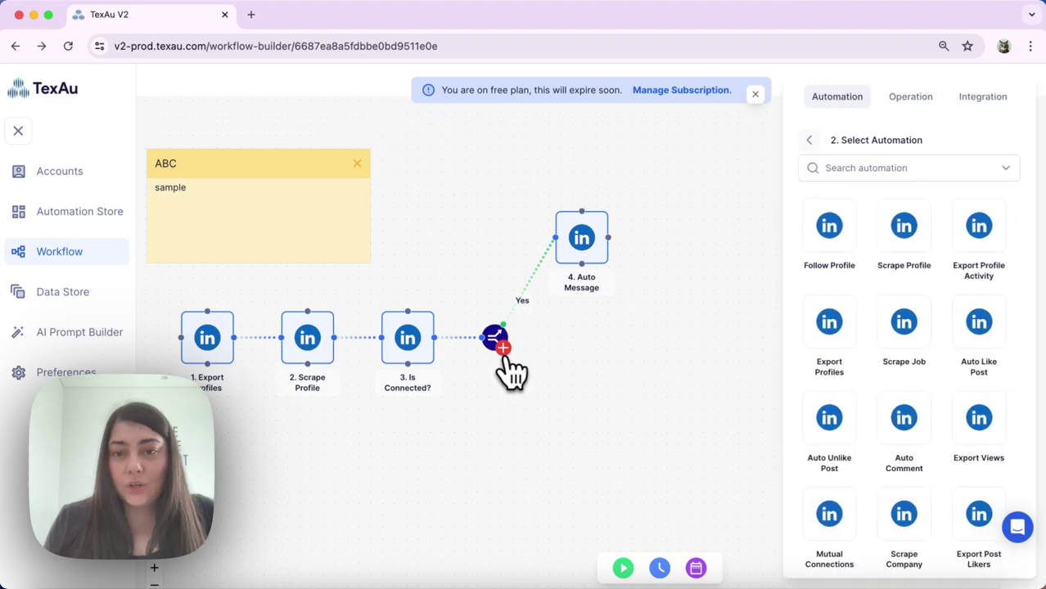
click(866, 169)
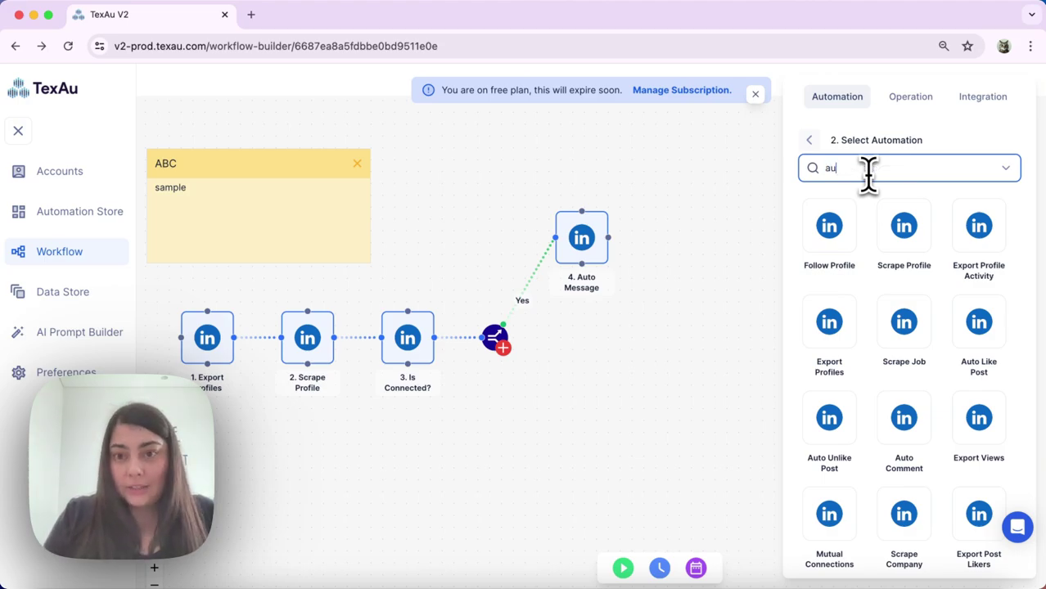
text(to con)
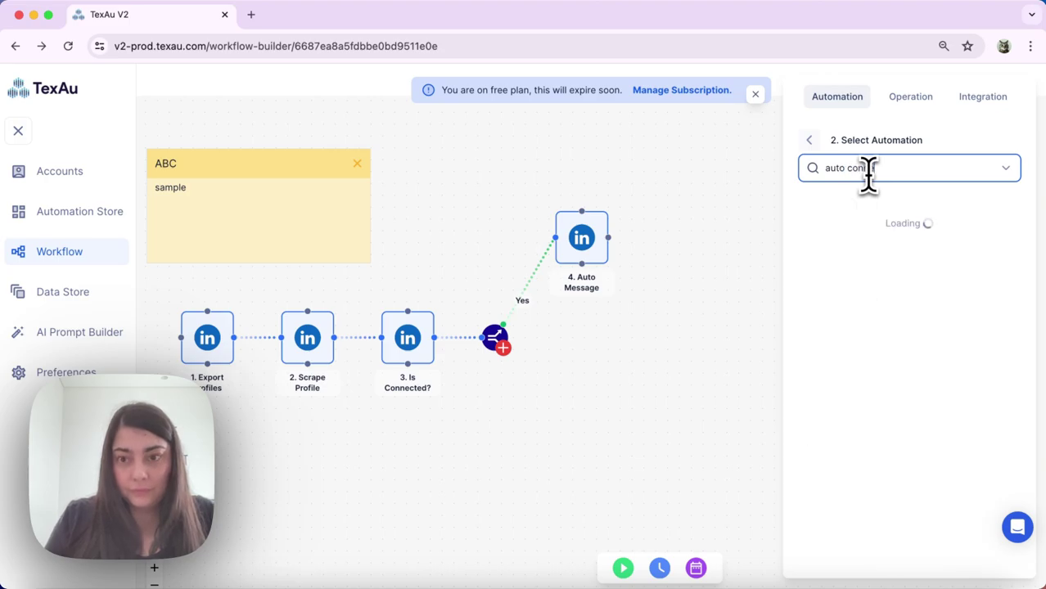
text(nec)
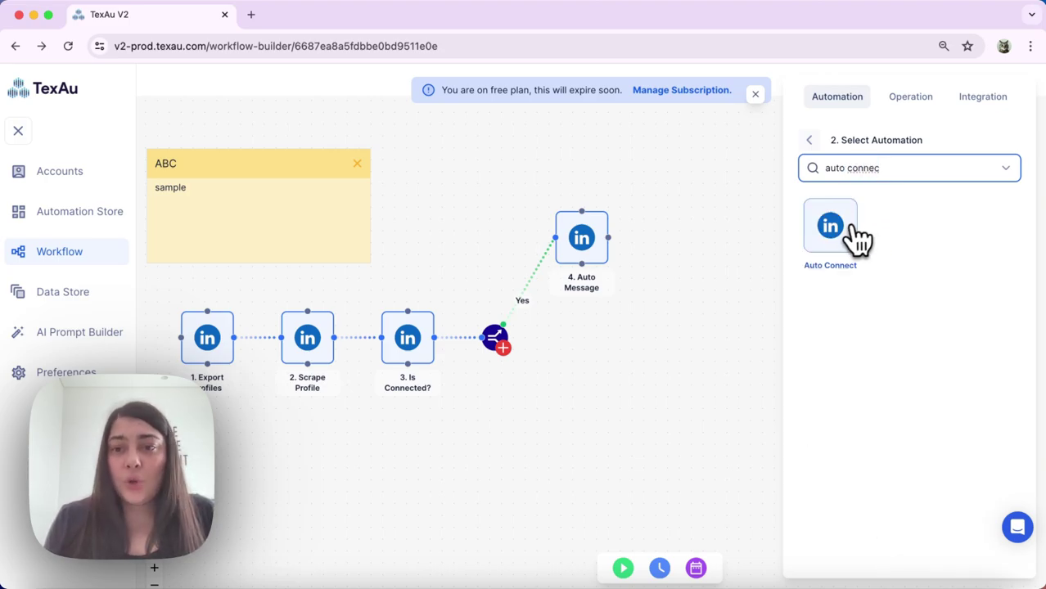
click(857, 238)
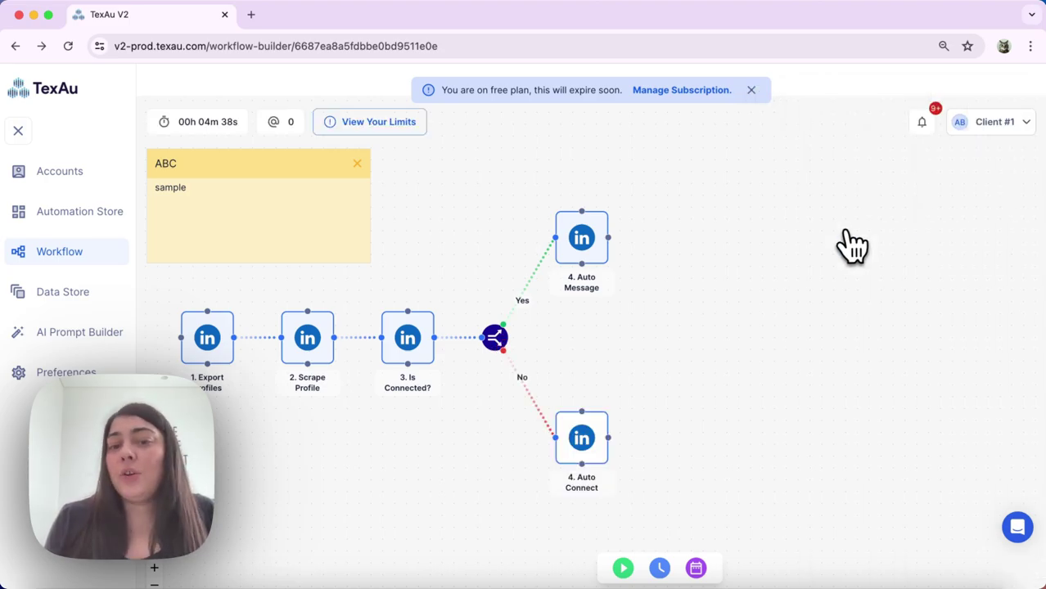
click(583, 442)
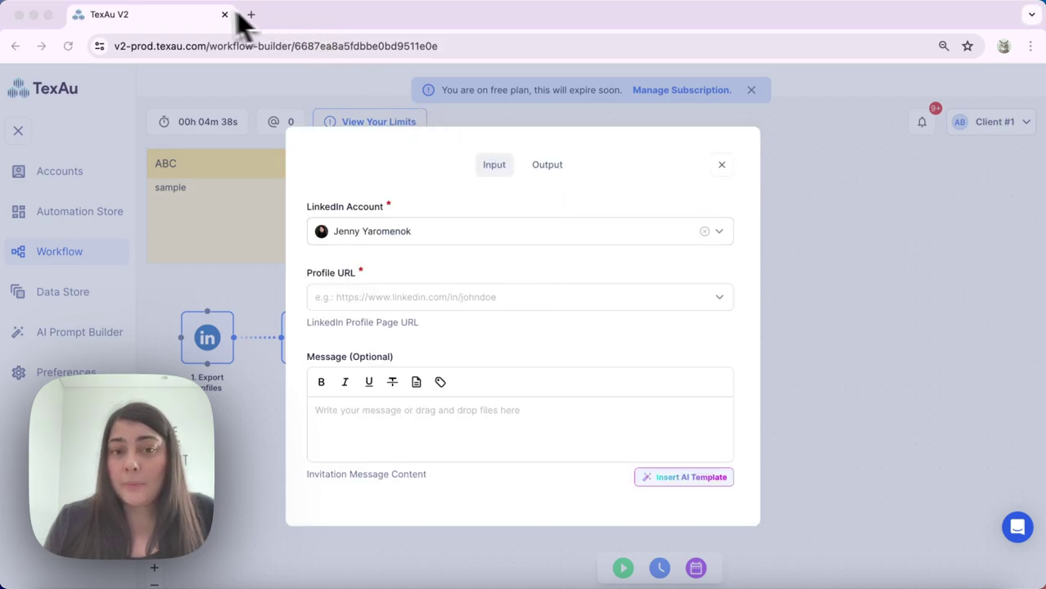
Step: Map Auto Connect's Profile URL from Is Connected? and set the invitation message 'Let's connect'
click(490, 298)
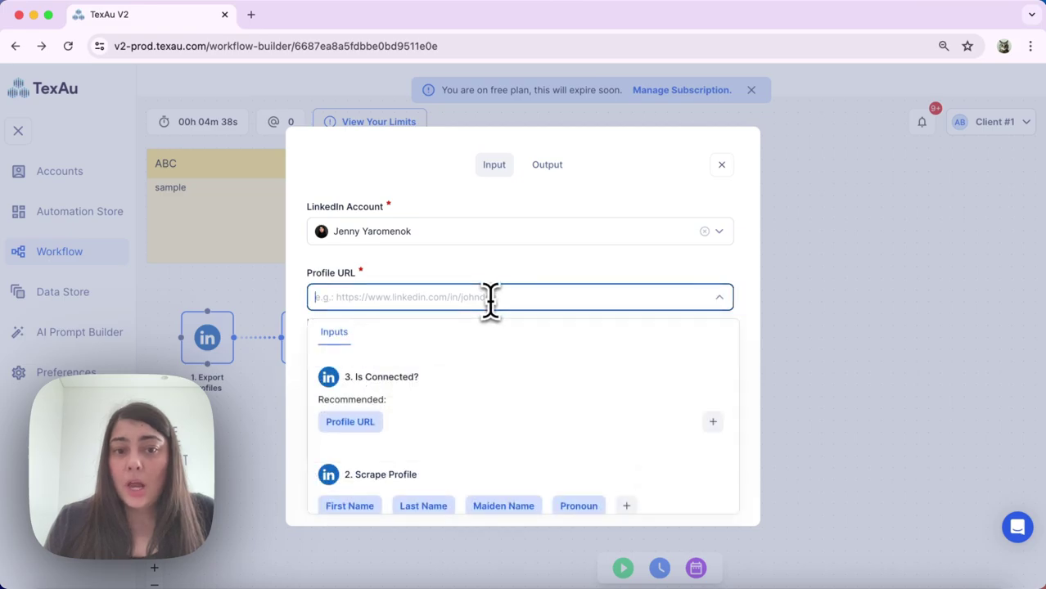
click(352, 421)
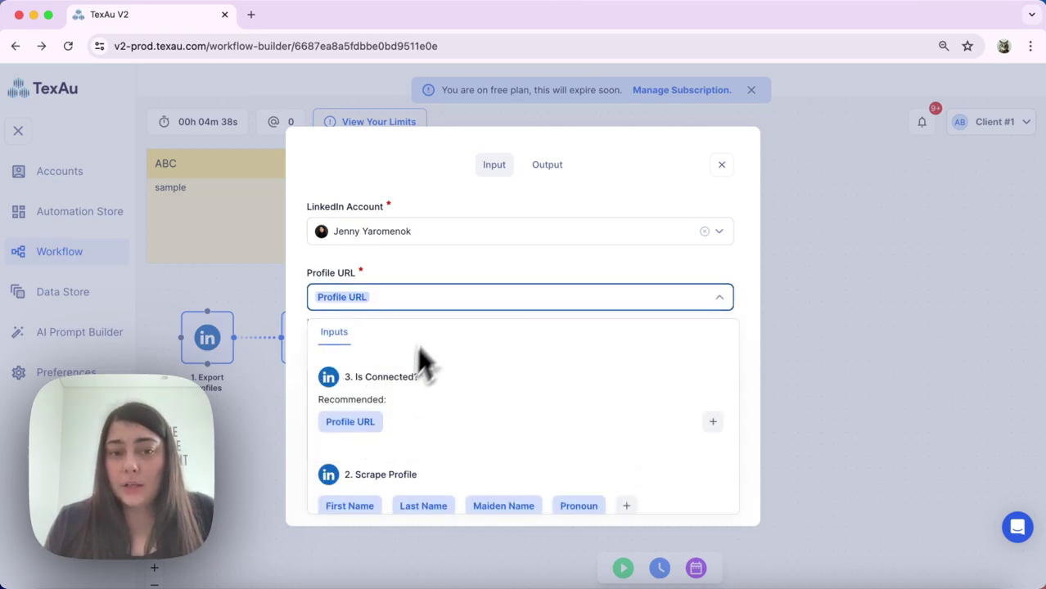
click(386, 419)
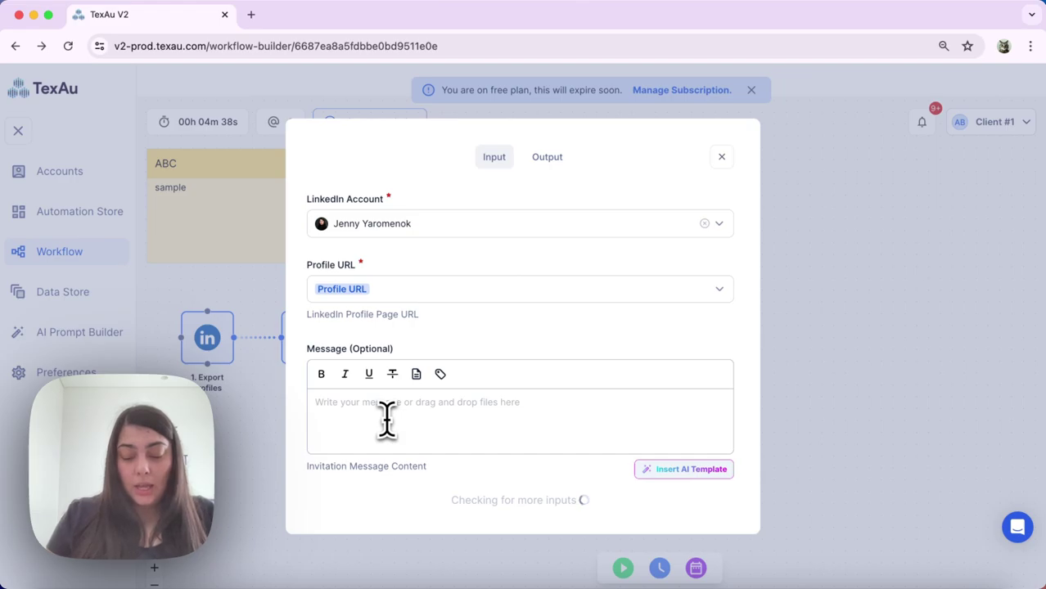
text(Let's connect)
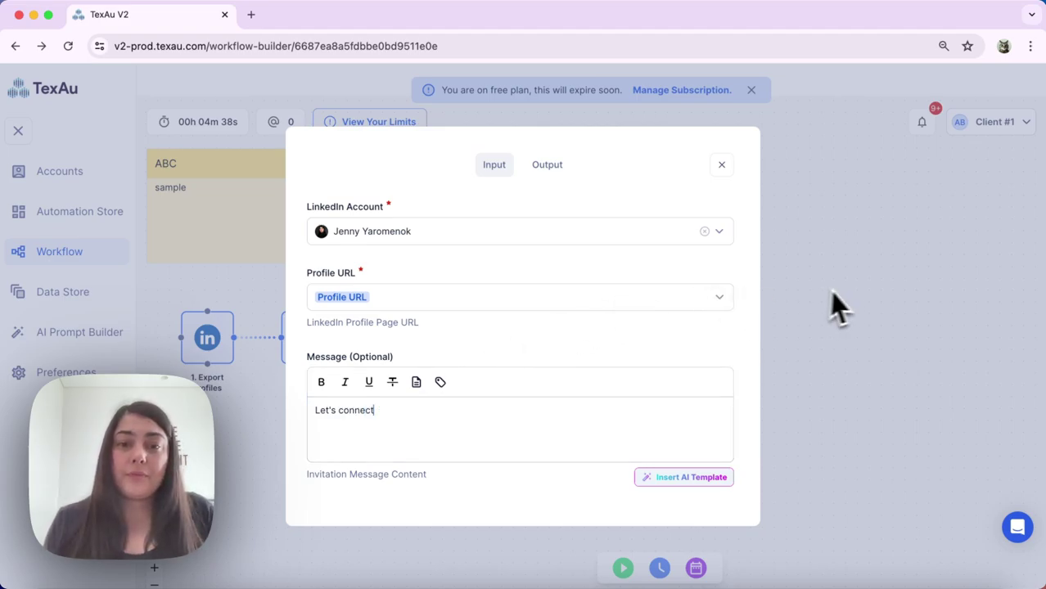
click(839, 304)
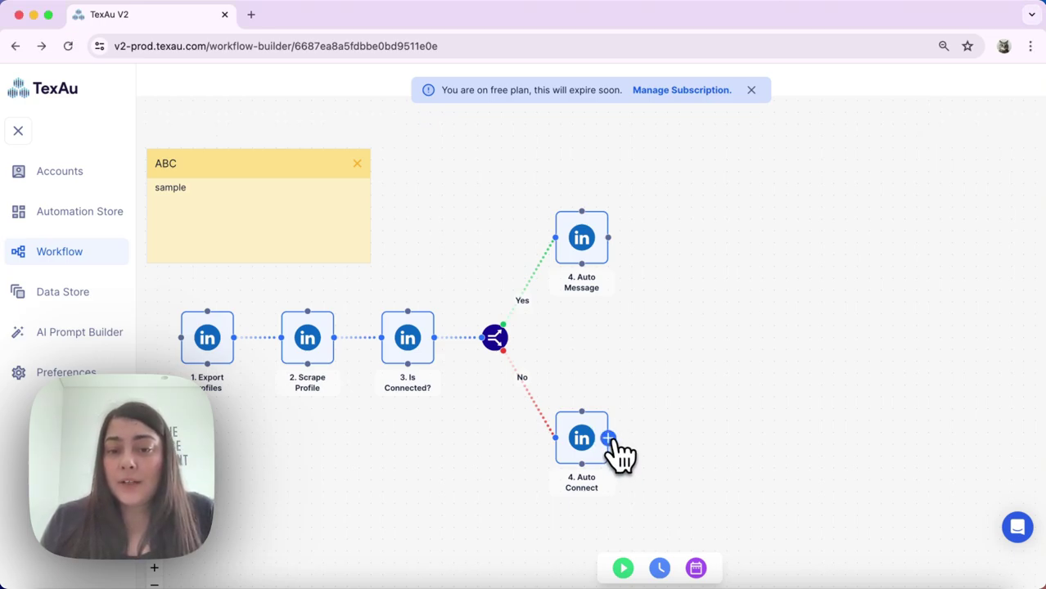
Step: Add a Delay operation right after the Auto Connect step on the No branch
click(610, 440)
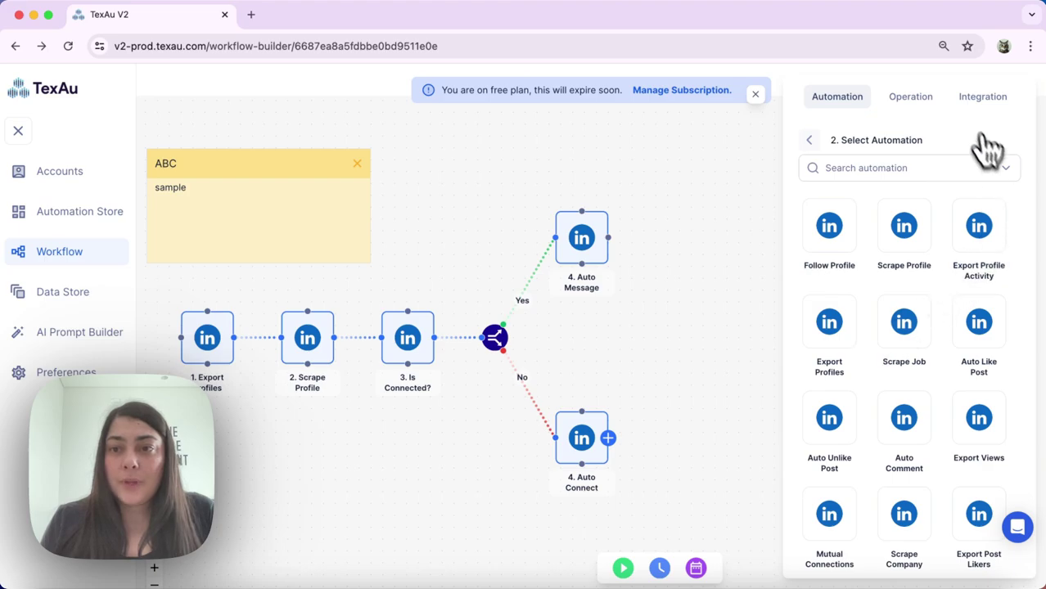
click(921, 102)
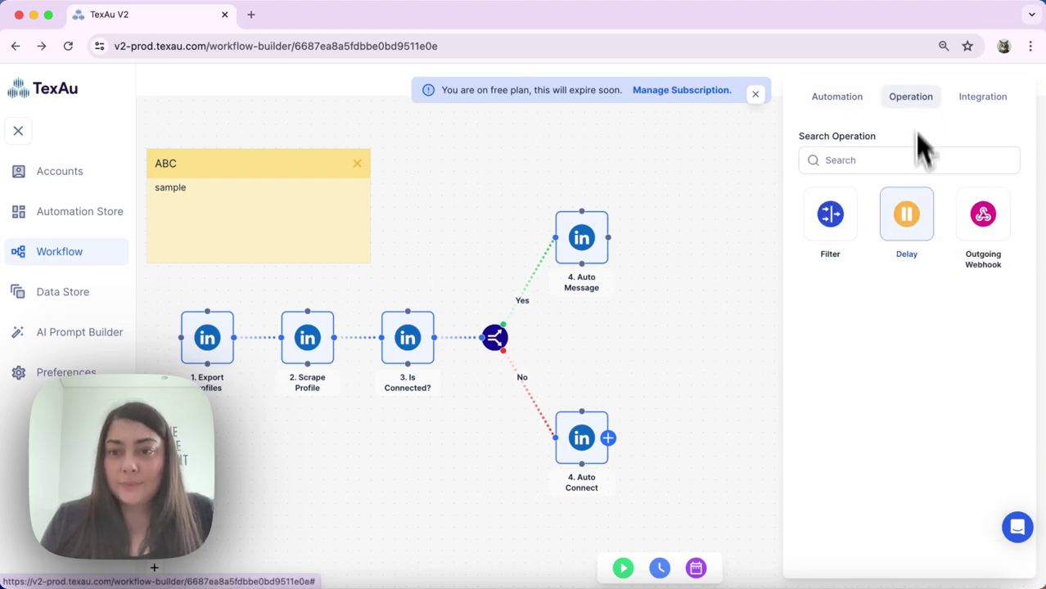
click(913, 214)
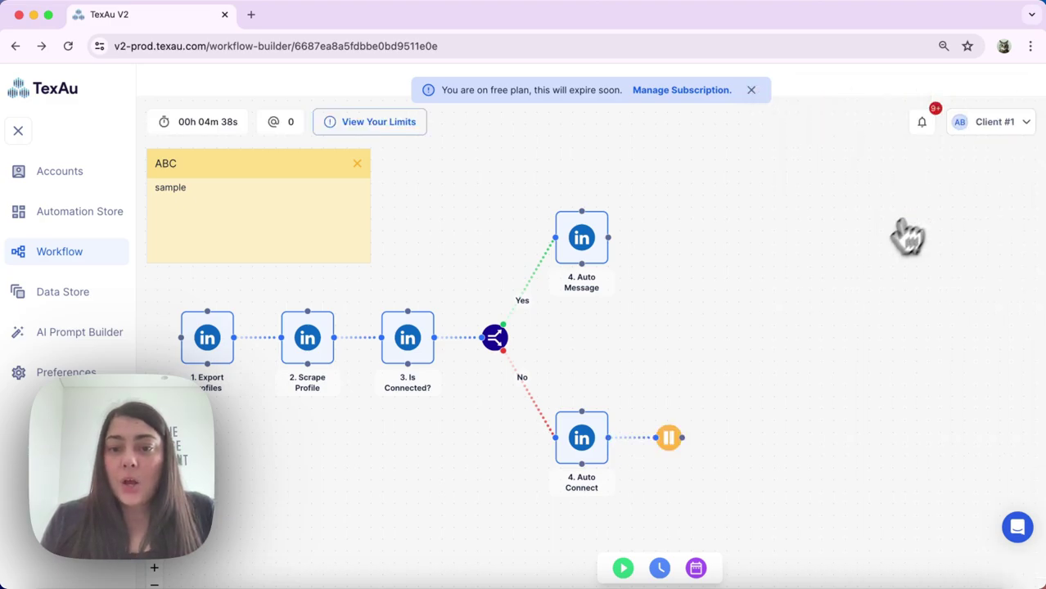
Step: Set the Delay after Auto Connect to 7 Days and close its configuration
click(671, 442)
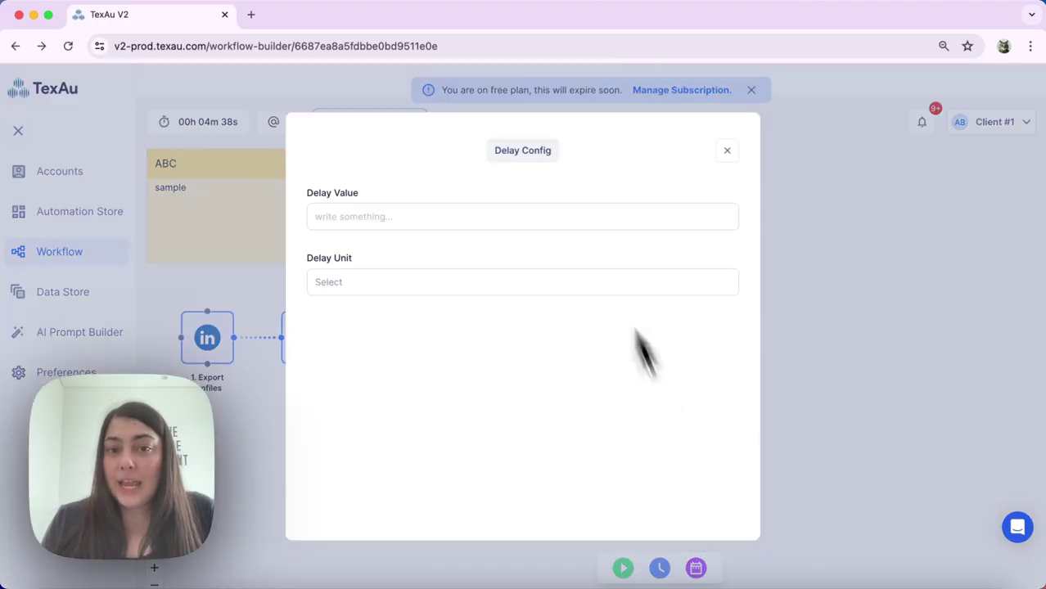
click(380, 217)
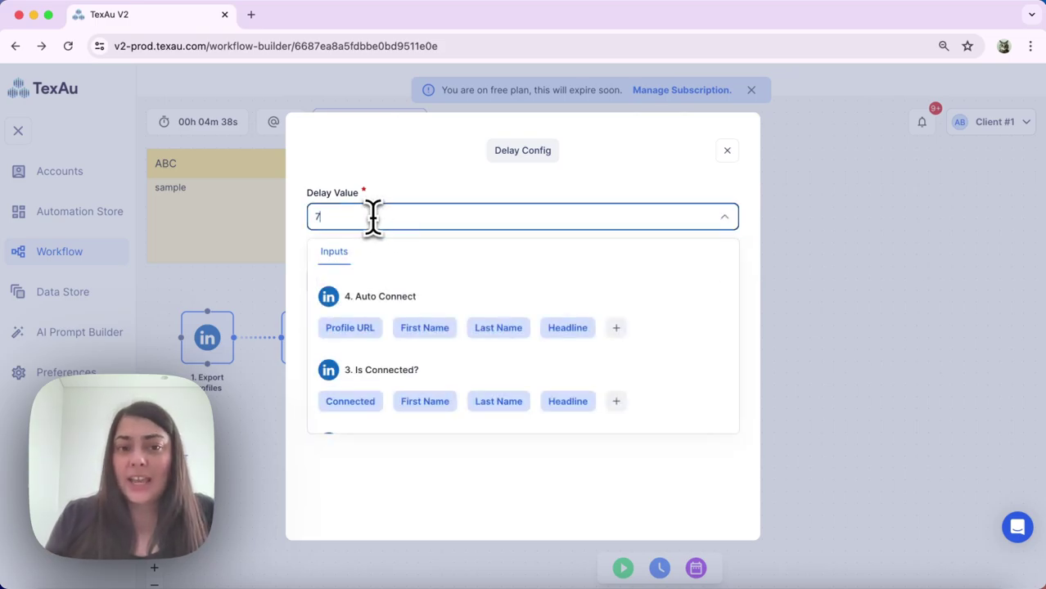
click(398, 164)
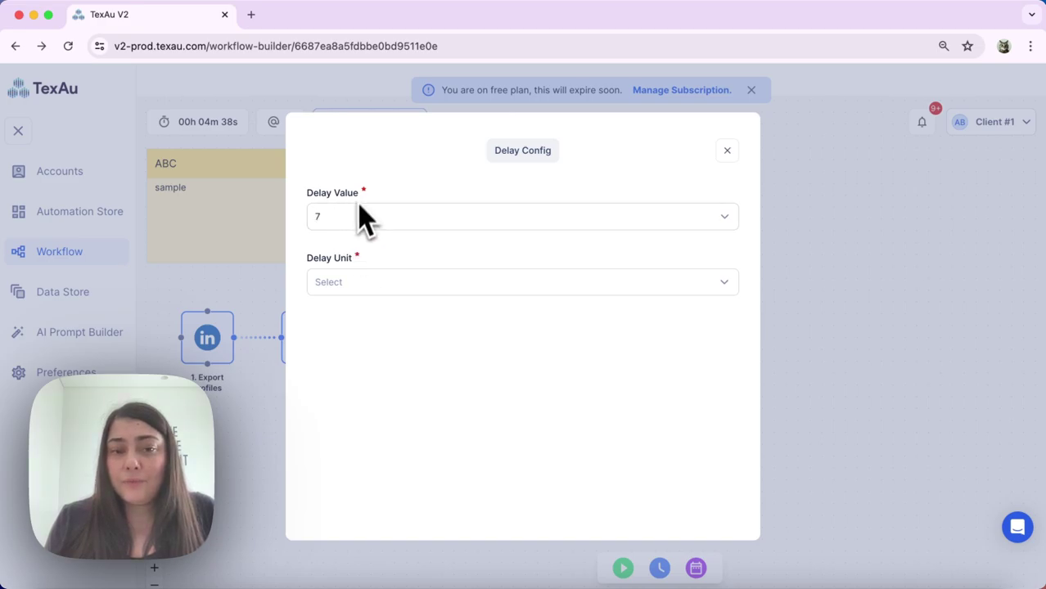
click(339, 294)
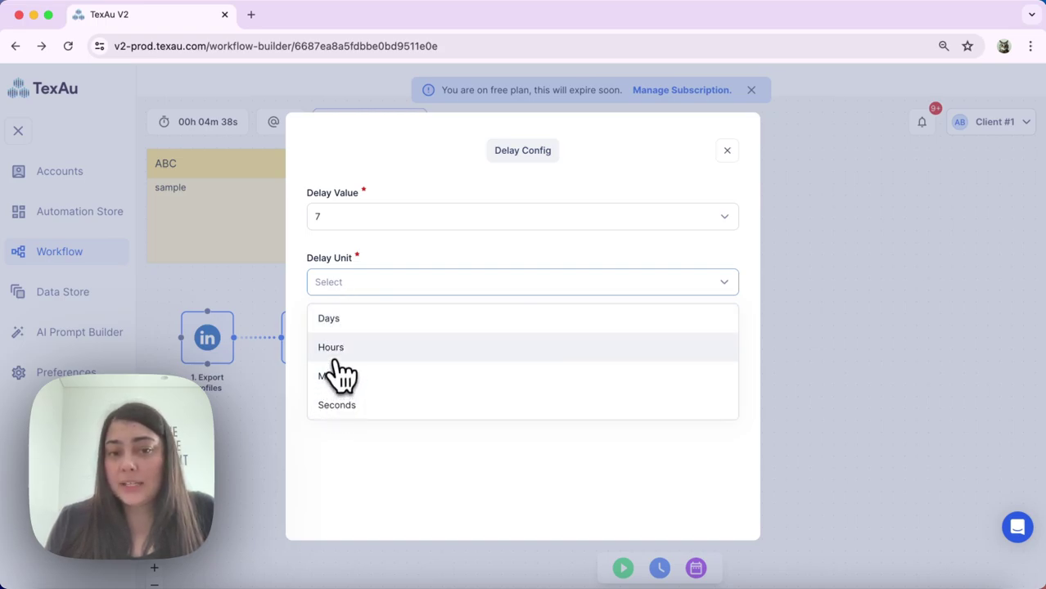
click(344, 321)
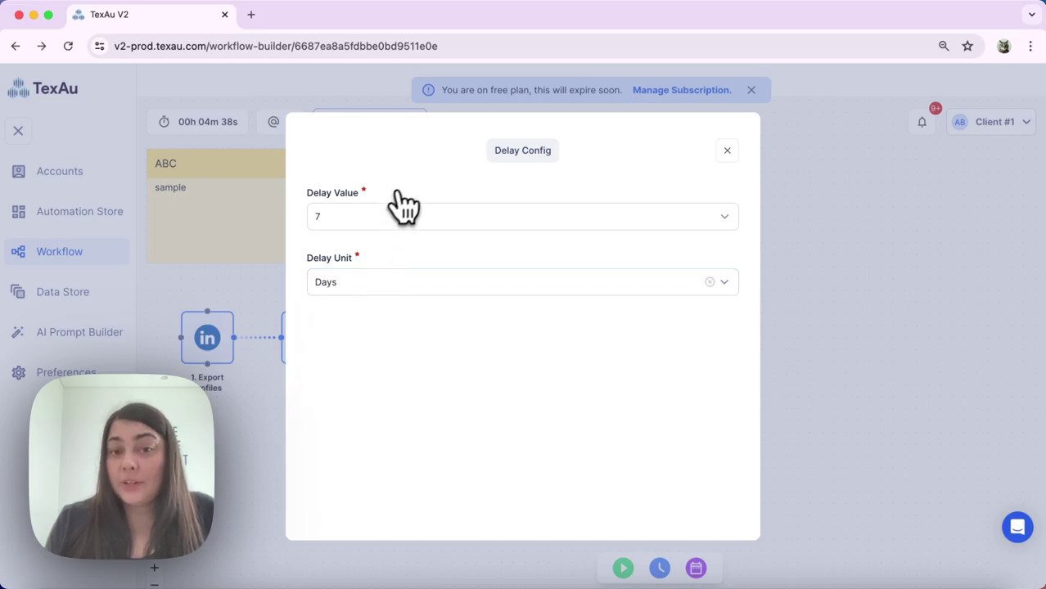
click(824, 301)
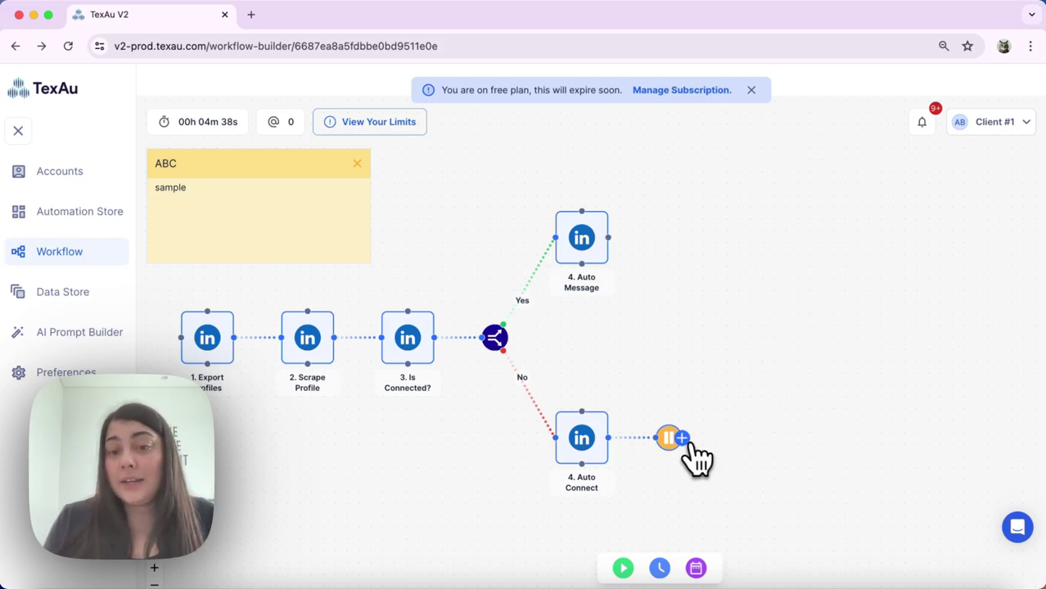
Step: Add a Filter operation after the Delay and open its Filter Config
click(684, 440)
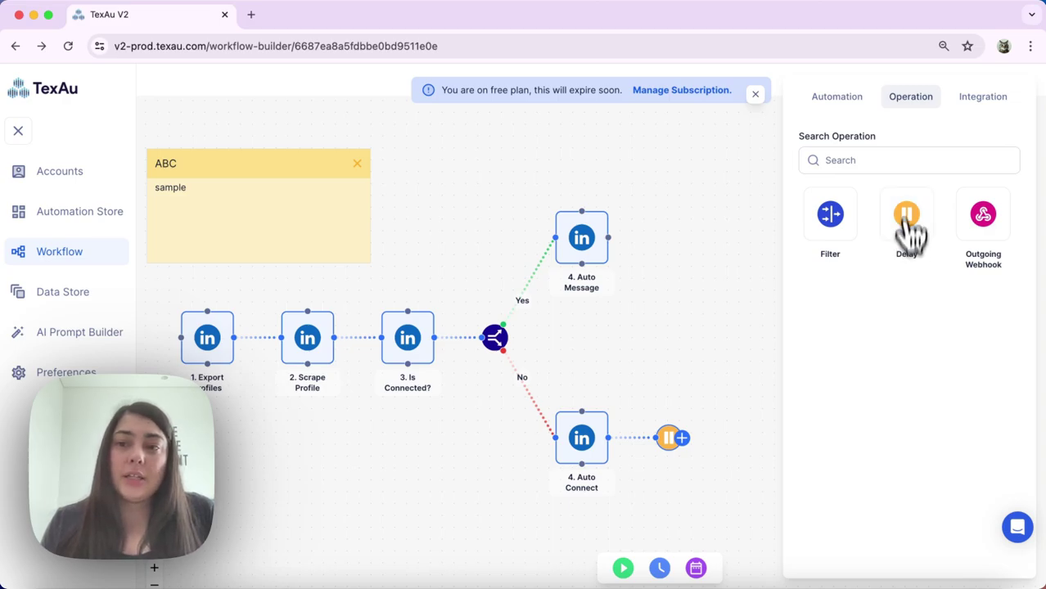
click(845, 245)
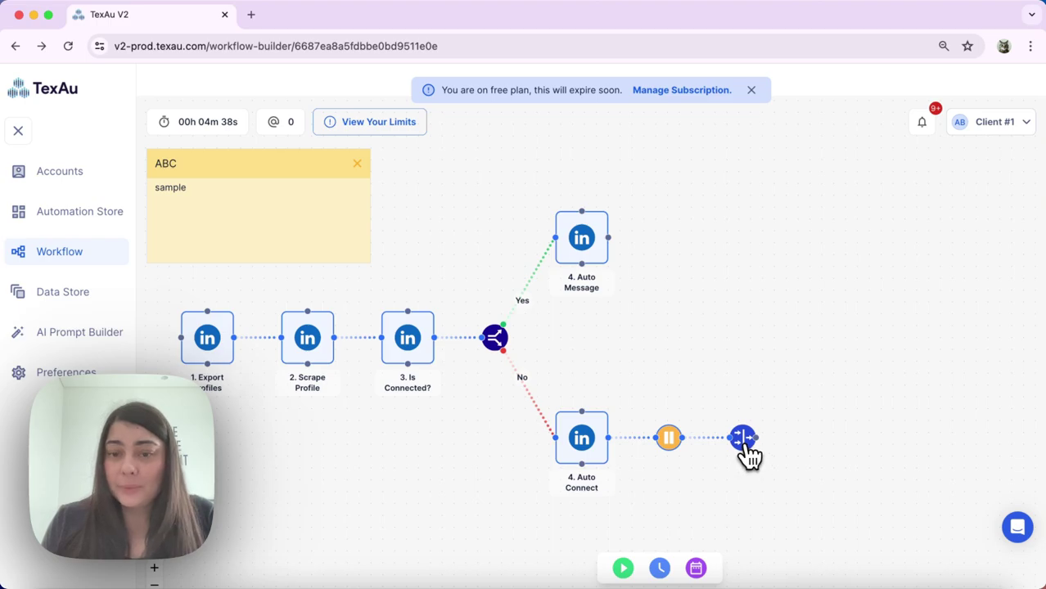
click(743, 442)
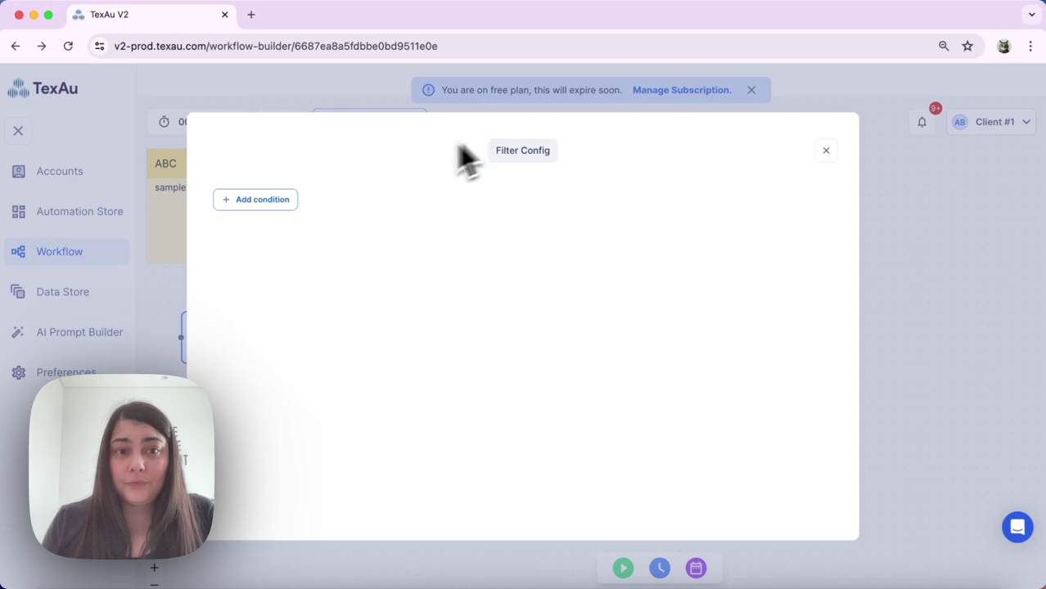
Step: Add a filter condition whose variable is the Connected value from Is Connected?
click(279, 201)
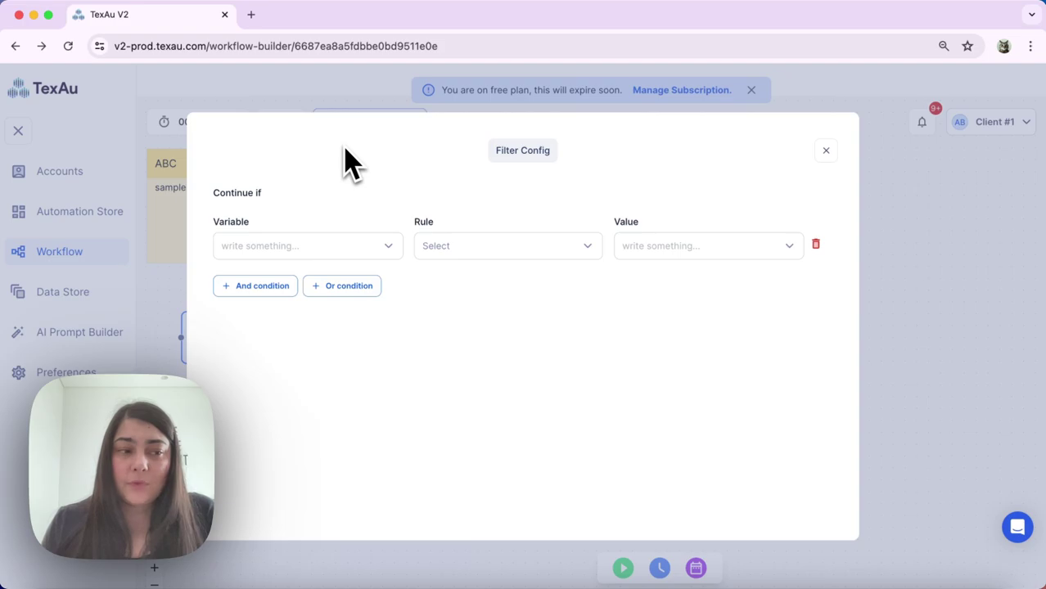
click(392, 249)
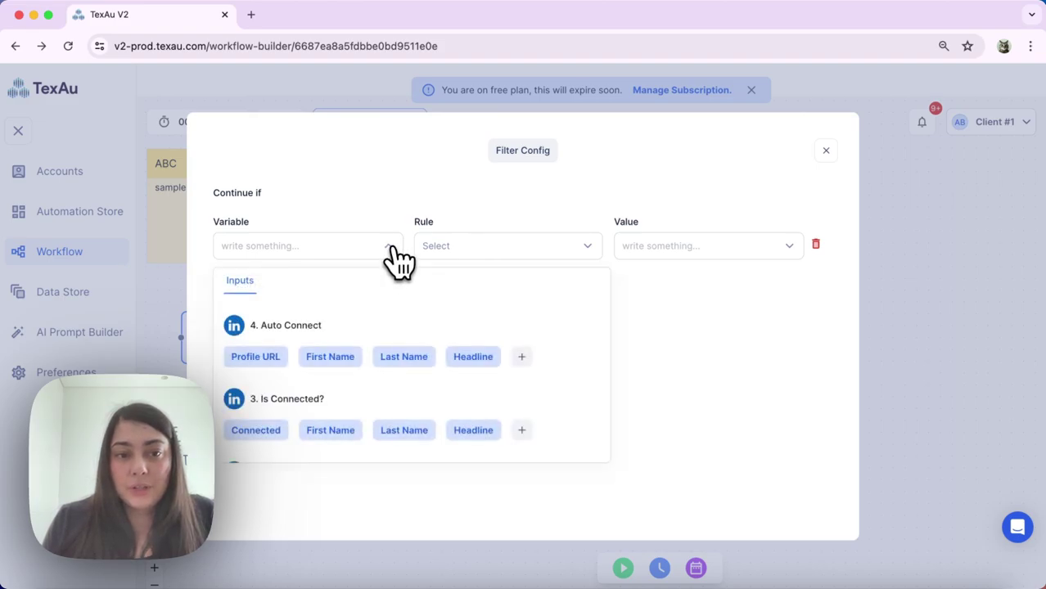
click(257, 360)
click(440, 214)
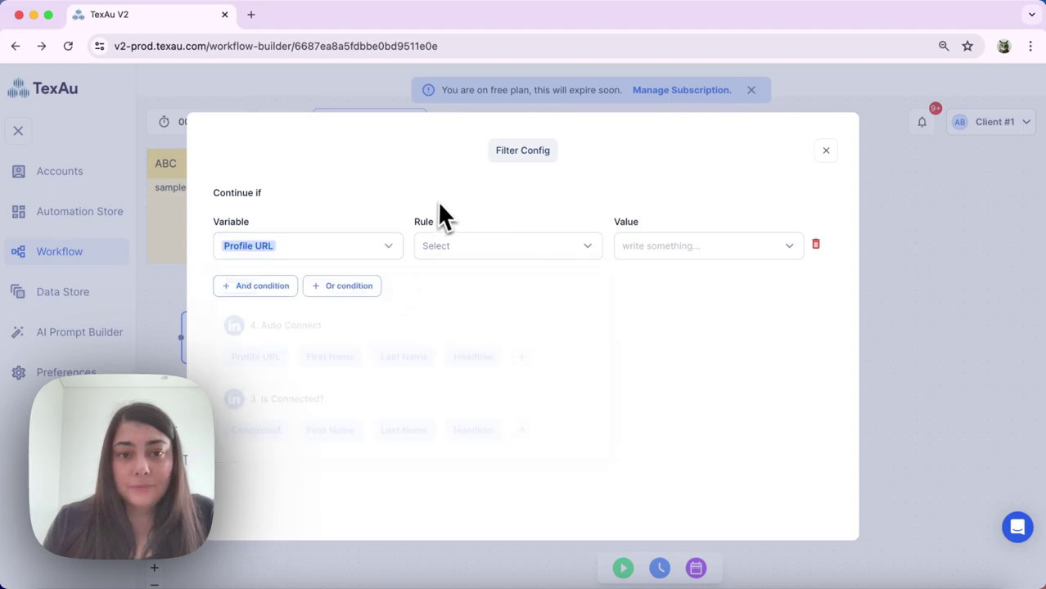
click(505, 254)
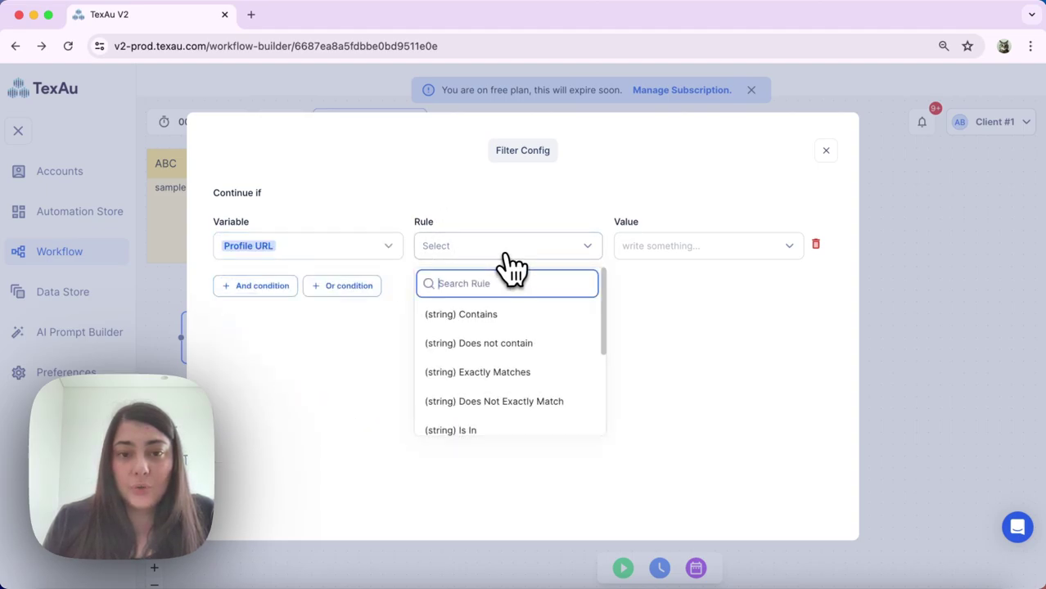
click(343, 244)
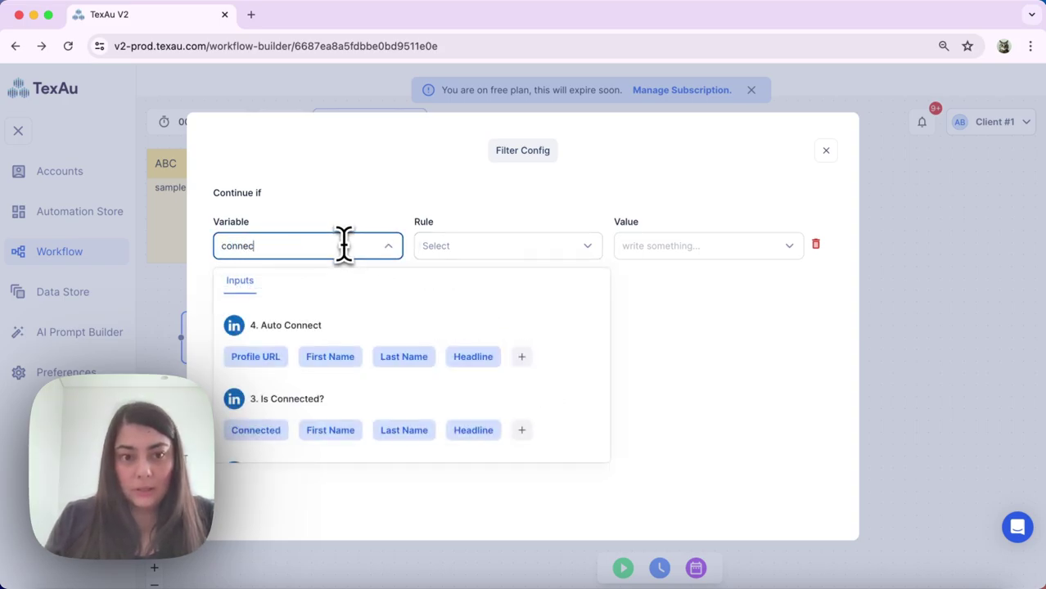
text(connec)
click(260, 432)
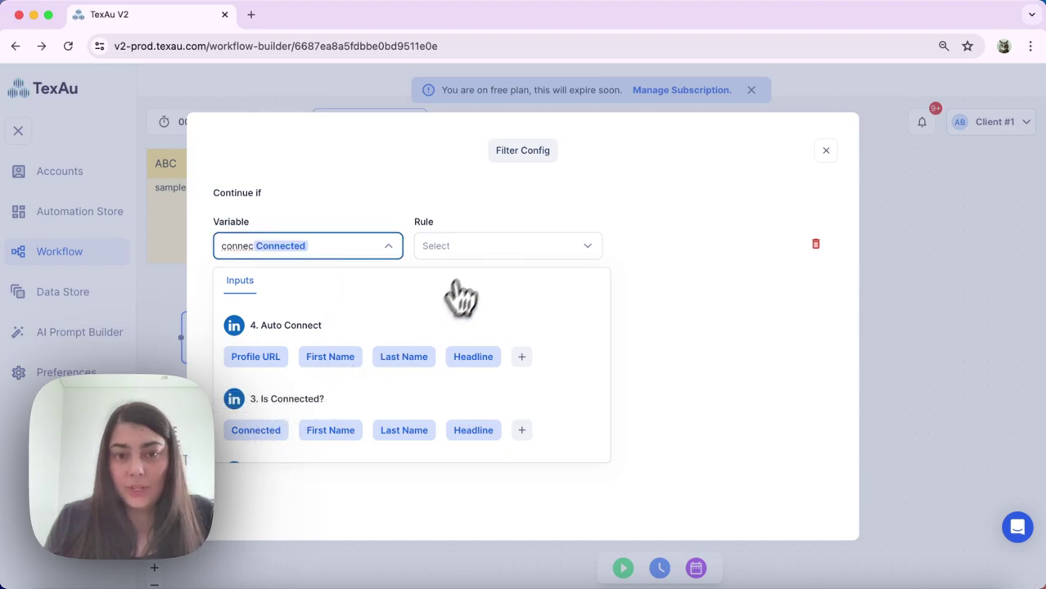
click(450, 205)
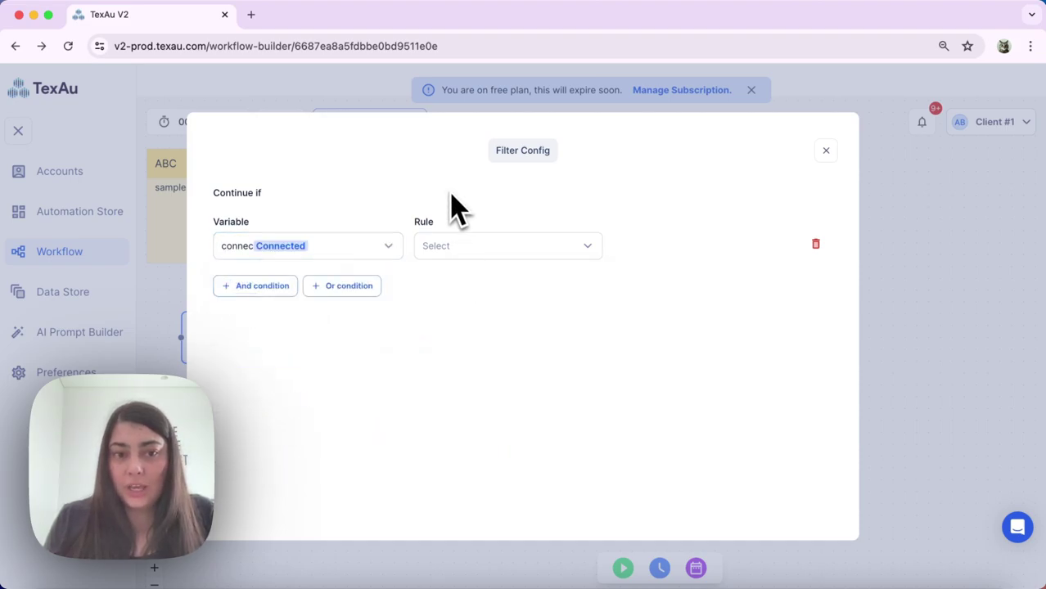
click(328, 248)
key(BackSpace)
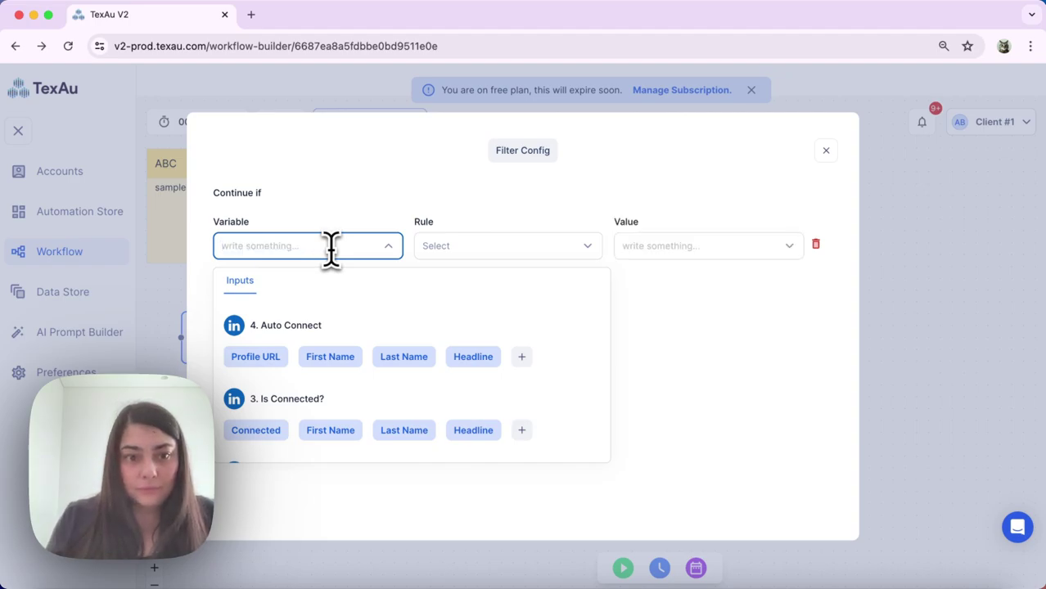
click(254, 430)
click(474, 213)
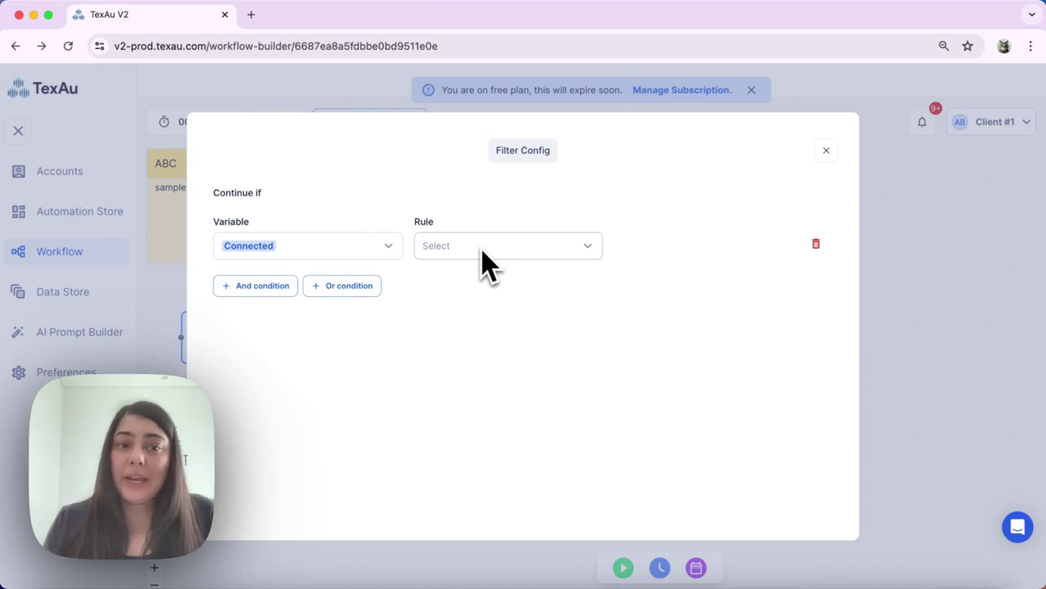
Step: Set the condition's rule to (boolean) Is True
click(336, 246)
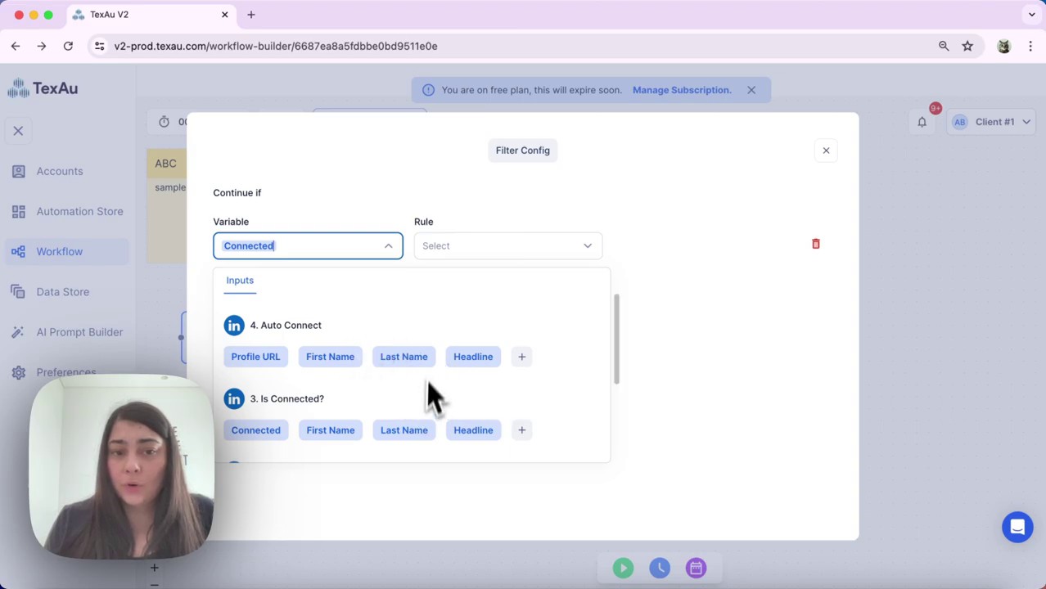
click(419, 196)
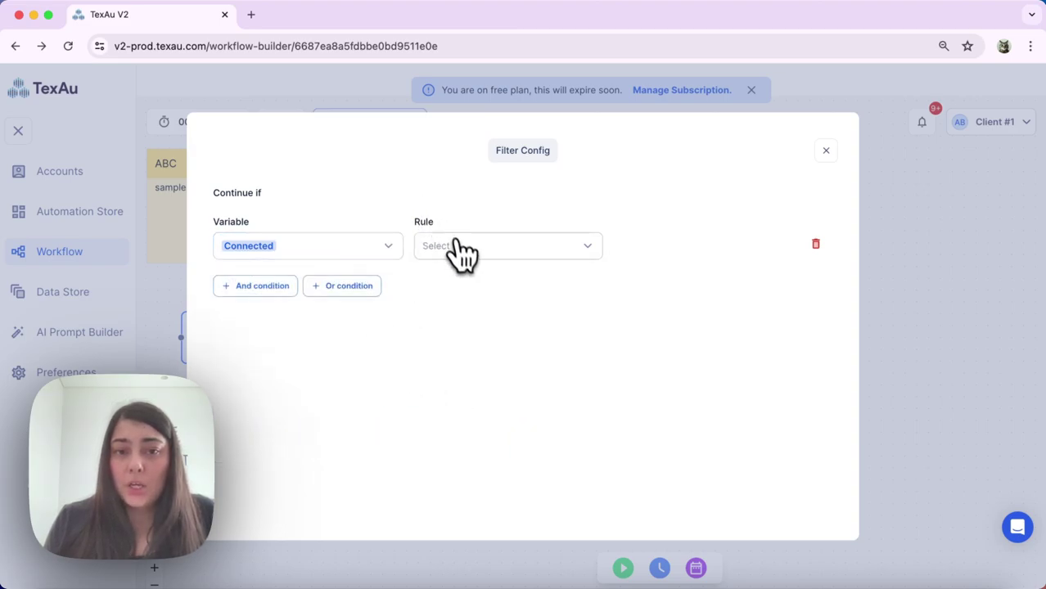
click(489, 255)
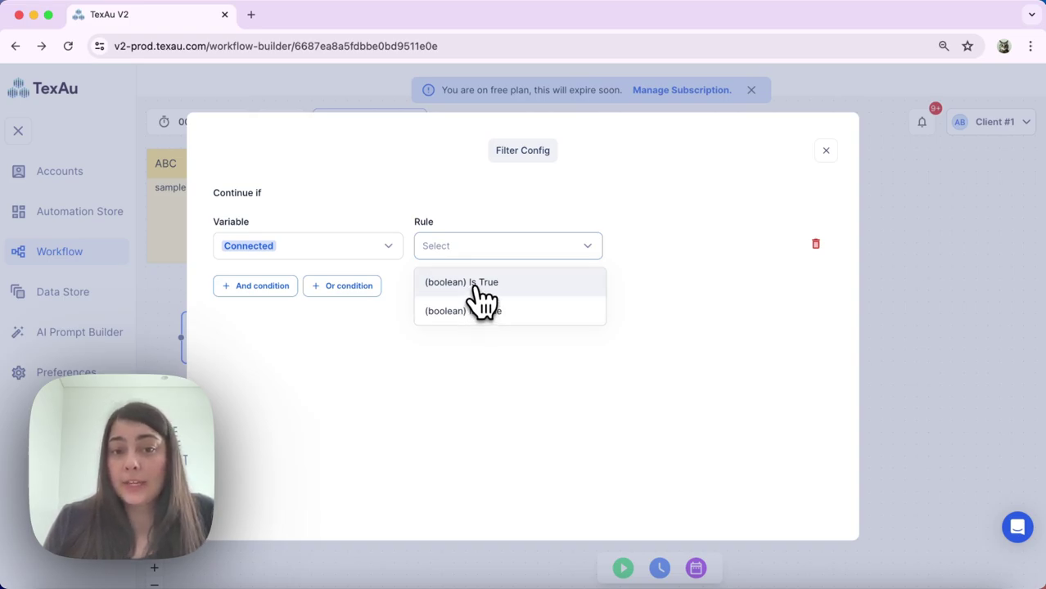
click(479, 284)
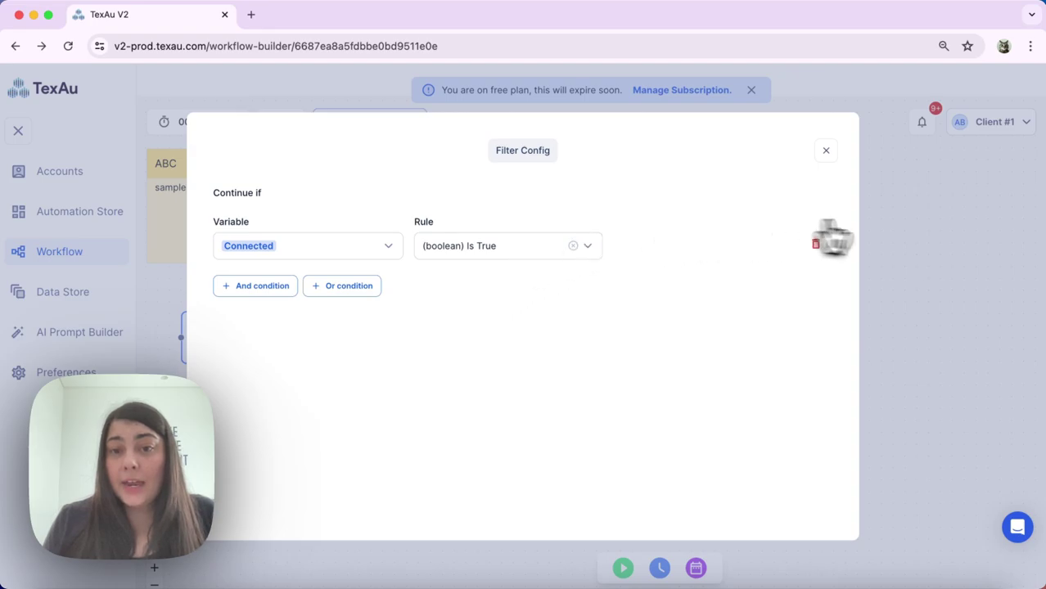
Step: Close the filter settings and add a LinkedIn Auto Message step after the Filter
click(904, 272)
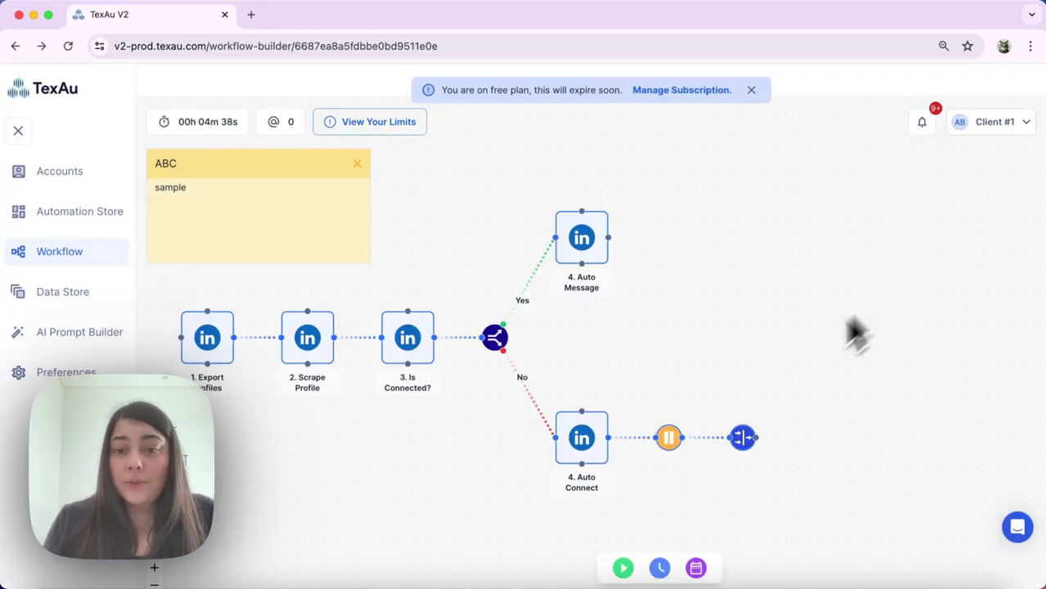
mouse_move(766, 443)
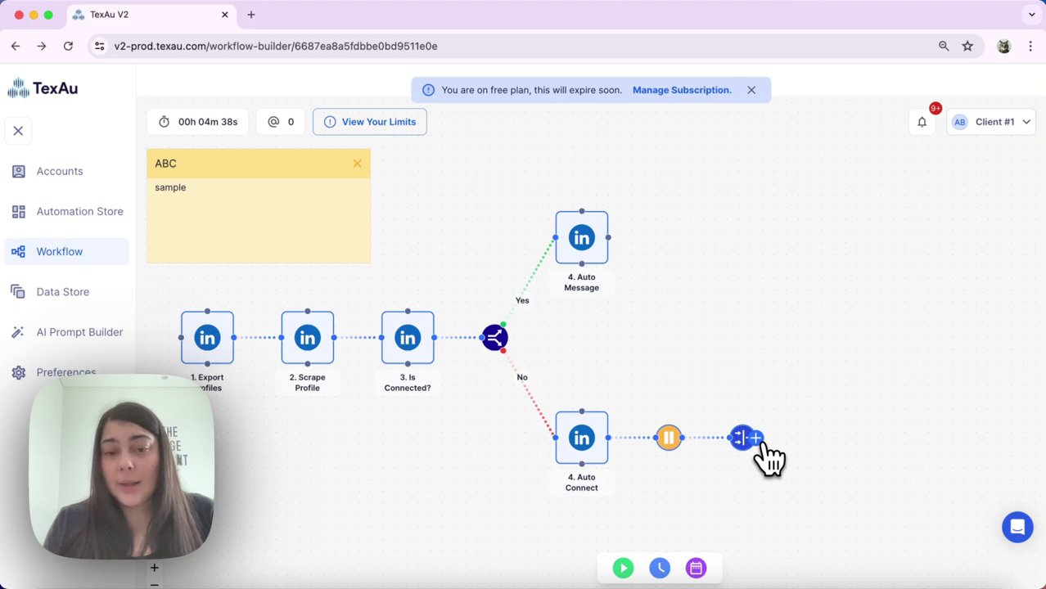
click(758, 442)
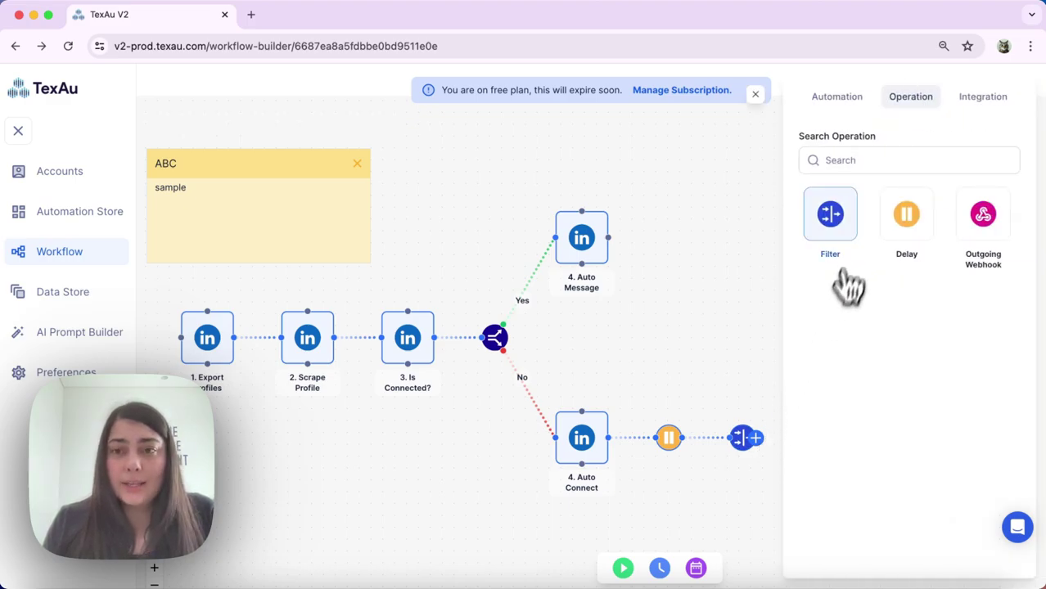
click(852, 101)
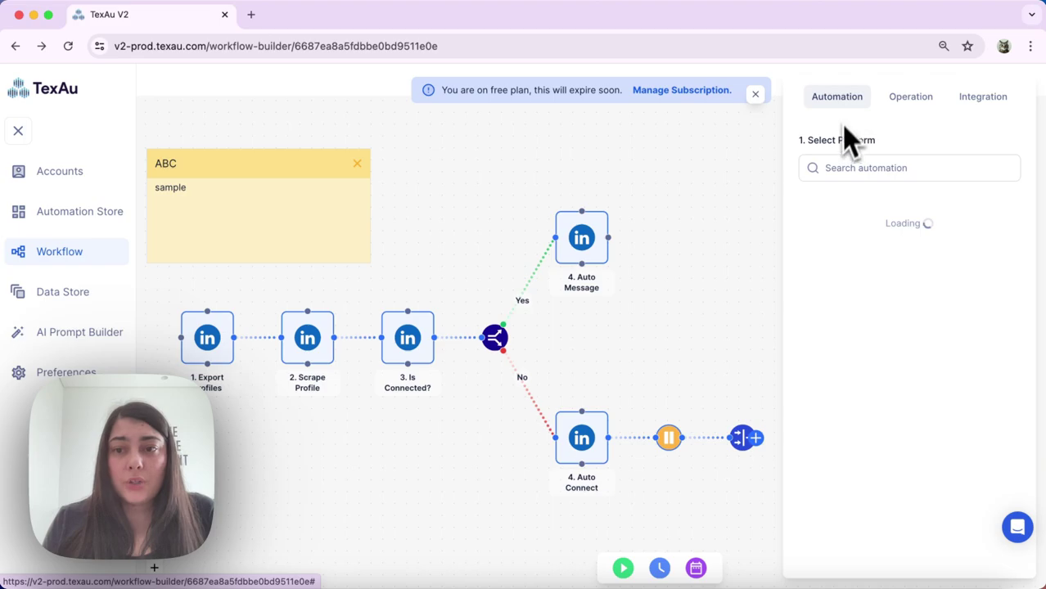
click(828, 234)
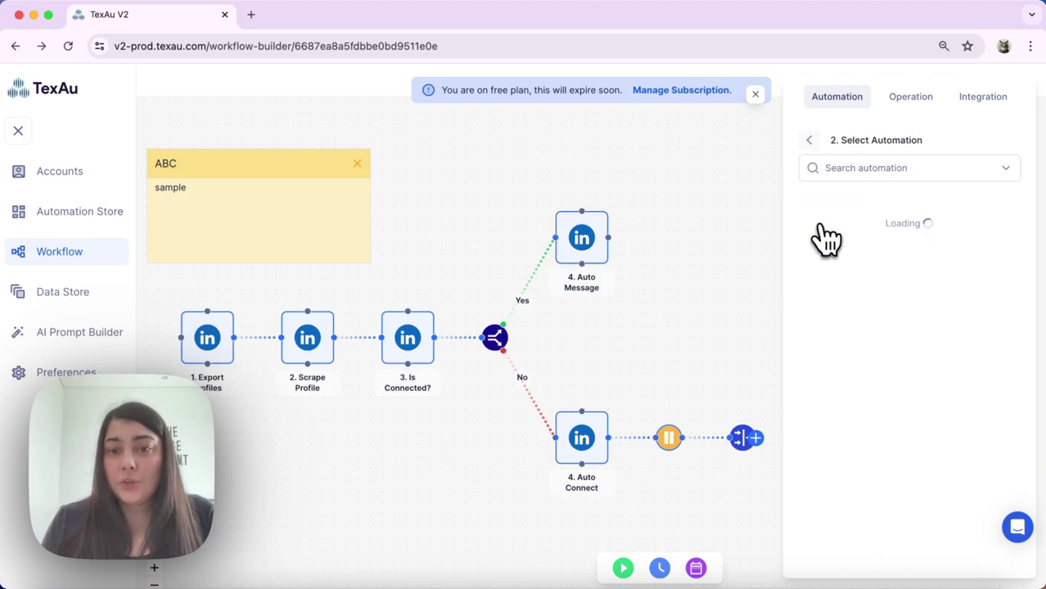
click(856, 172)
text(auto message)
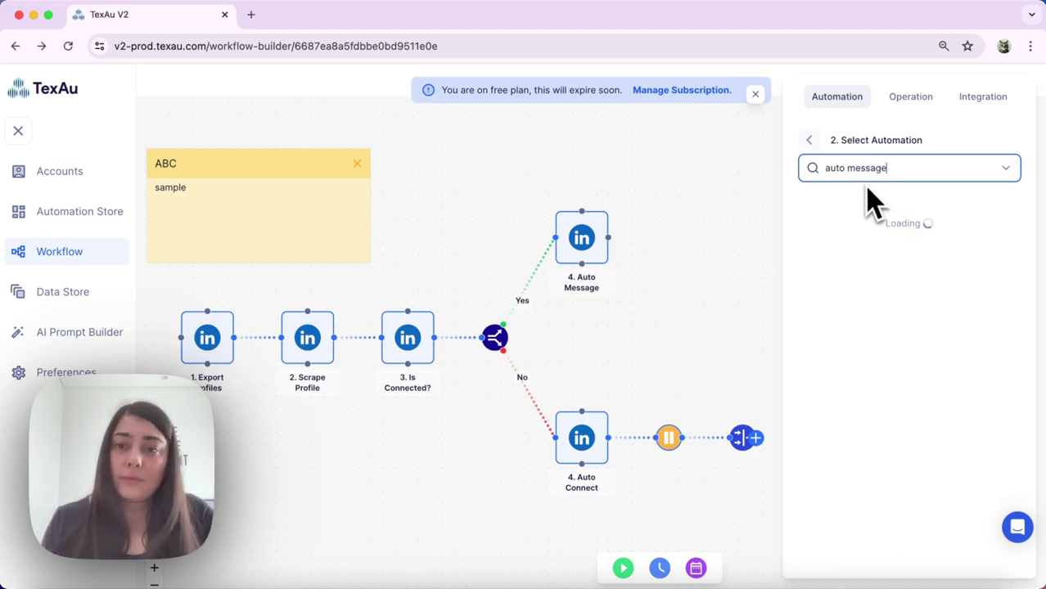
click(852, 250)
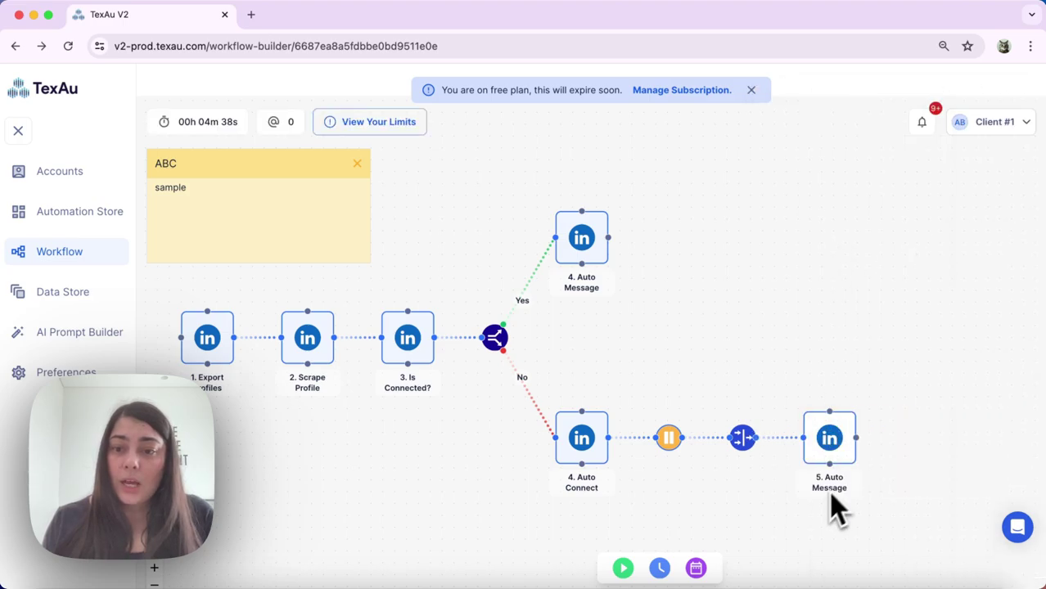
Step: Use Auto Connect's Profile URL and message 'Hey join my event' in Auto Message, then save
click(829, 442)
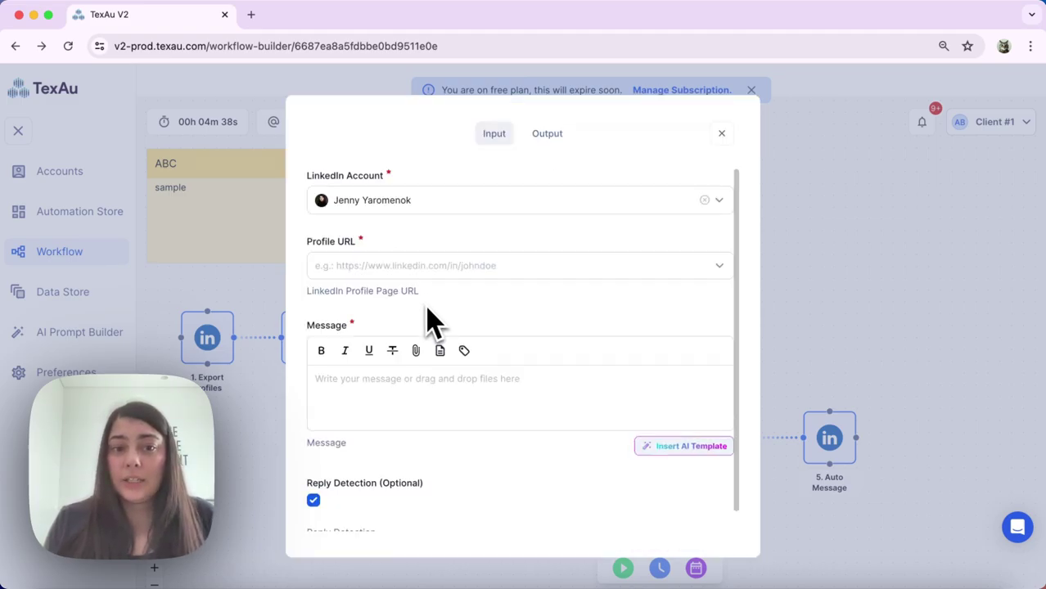
click(412, 263)
click(348, 390)
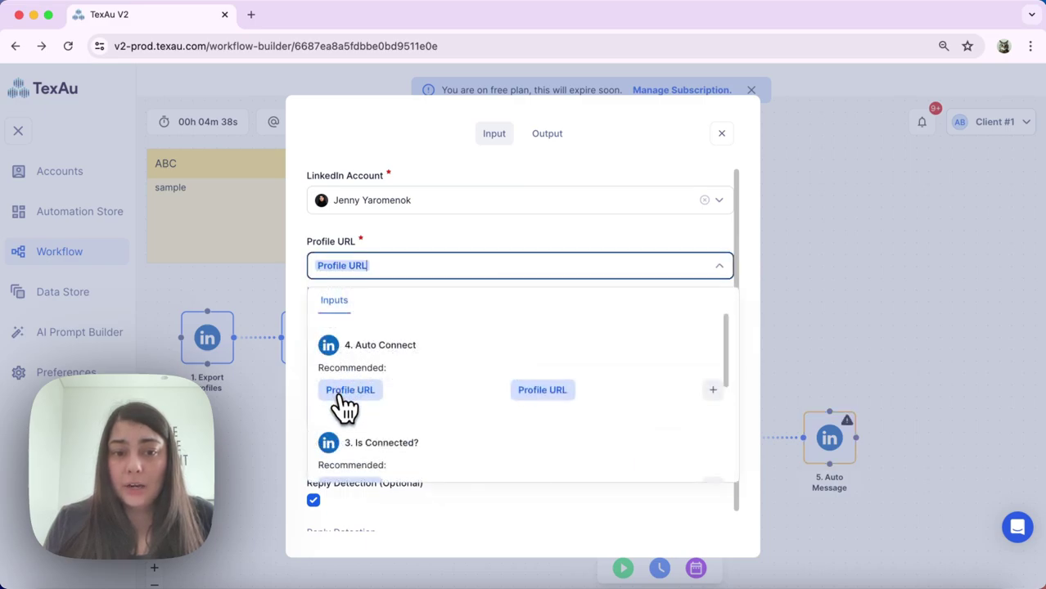
click(491, 209)
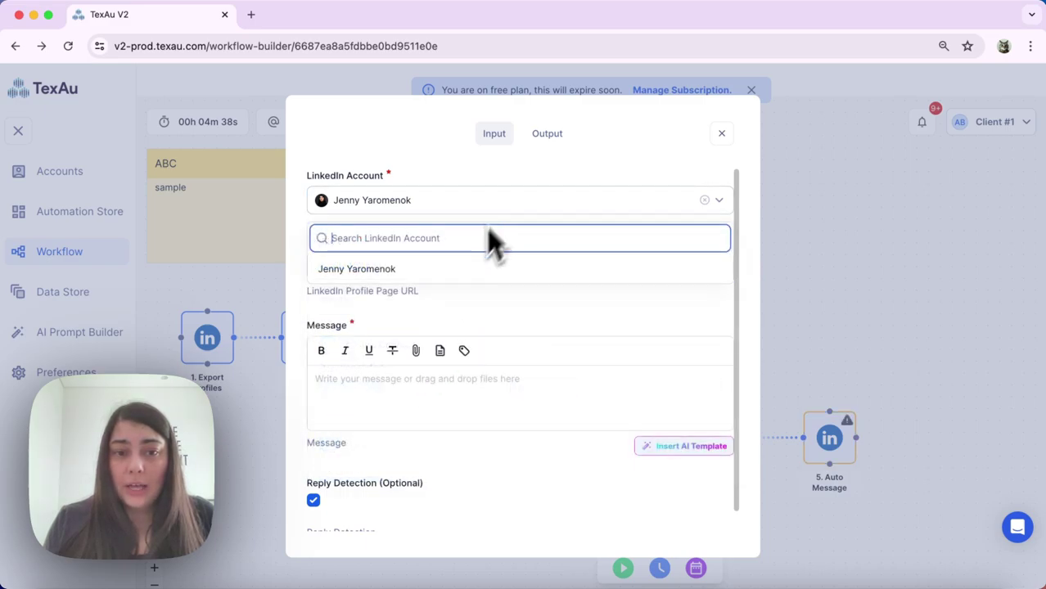
click(381, 403)
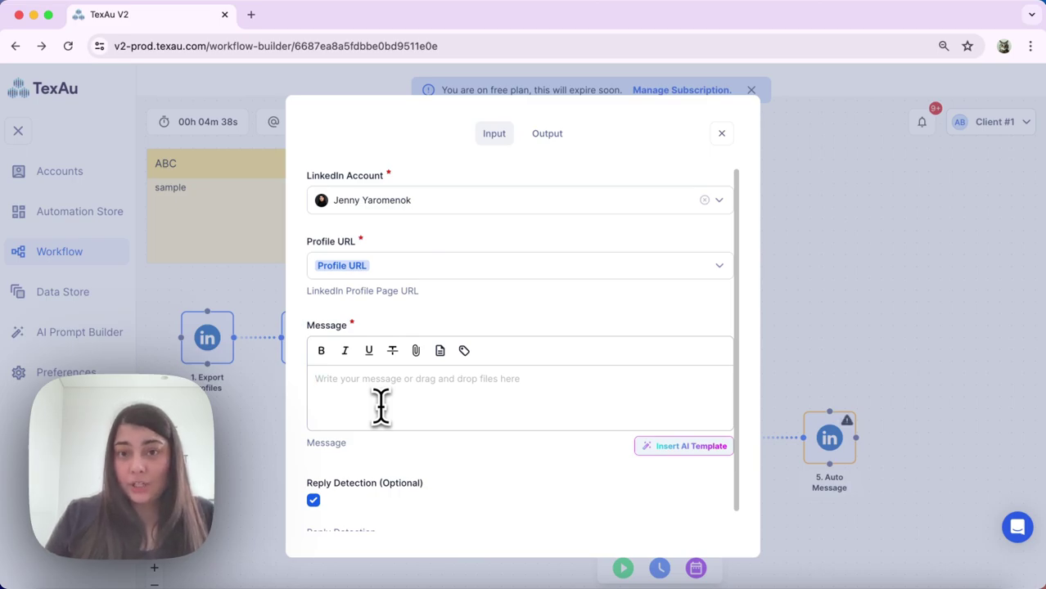
text(Hey join my event)
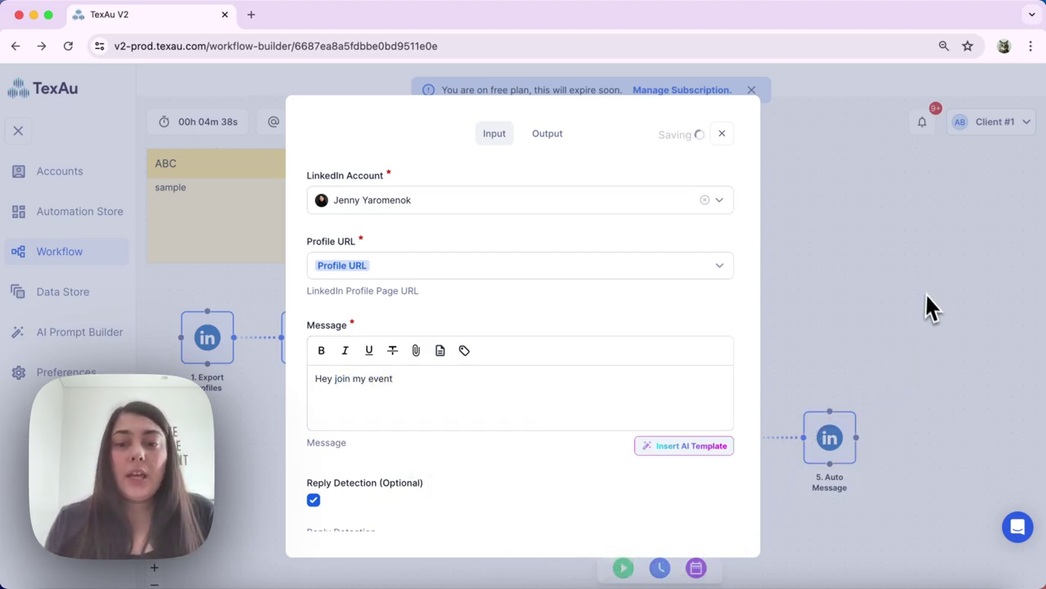
click(923, 292)
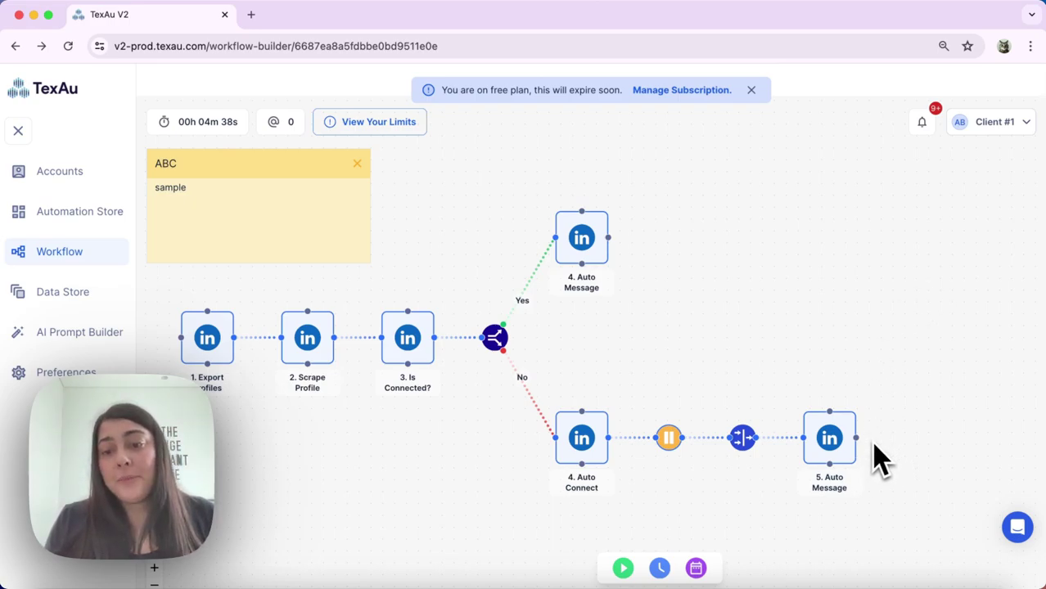
Step: Add the HubSpot Create Contact integration as step 6 after Auto Message
mouse_move(859, 440)
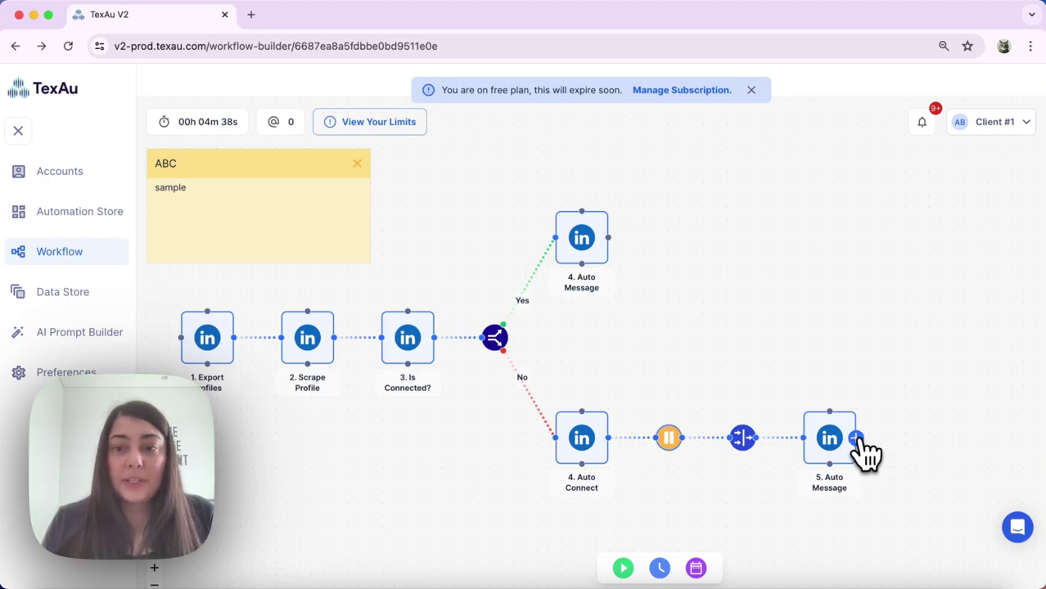
click(856, 439)
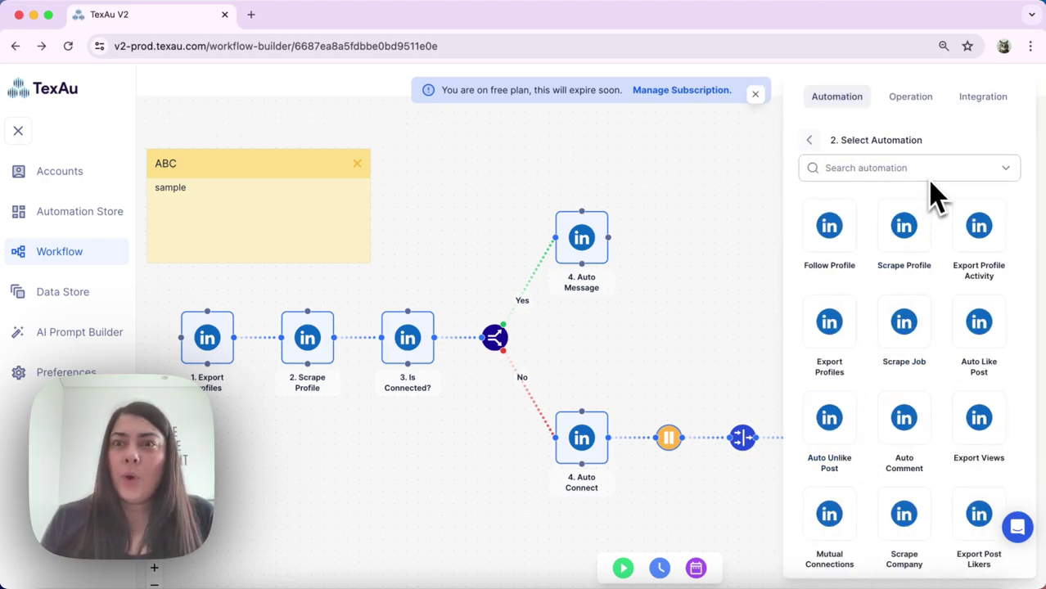
click(811, 141)
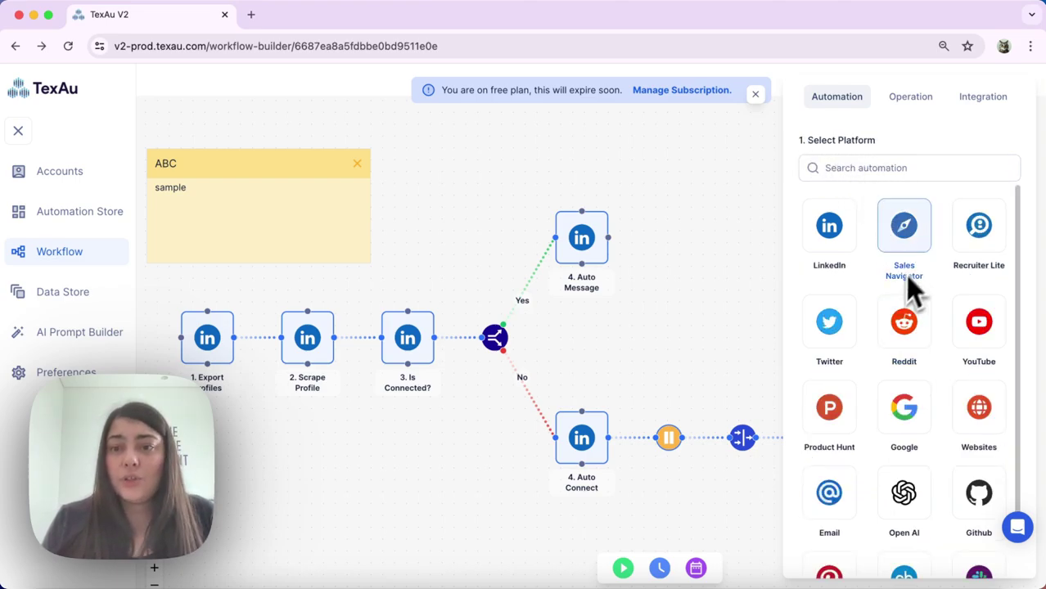
click(974, 101)
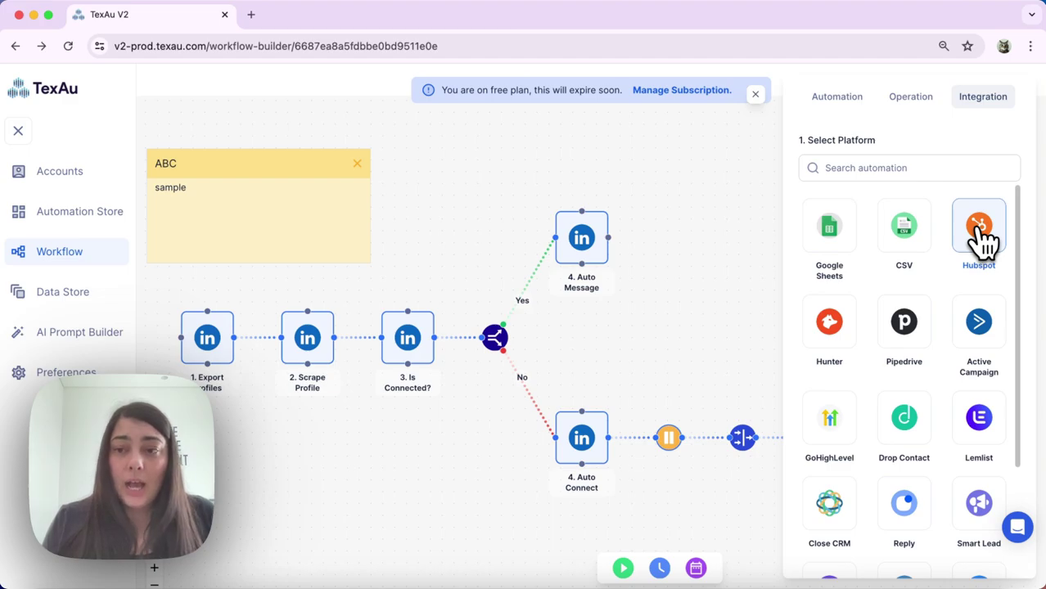
click(980, 231)
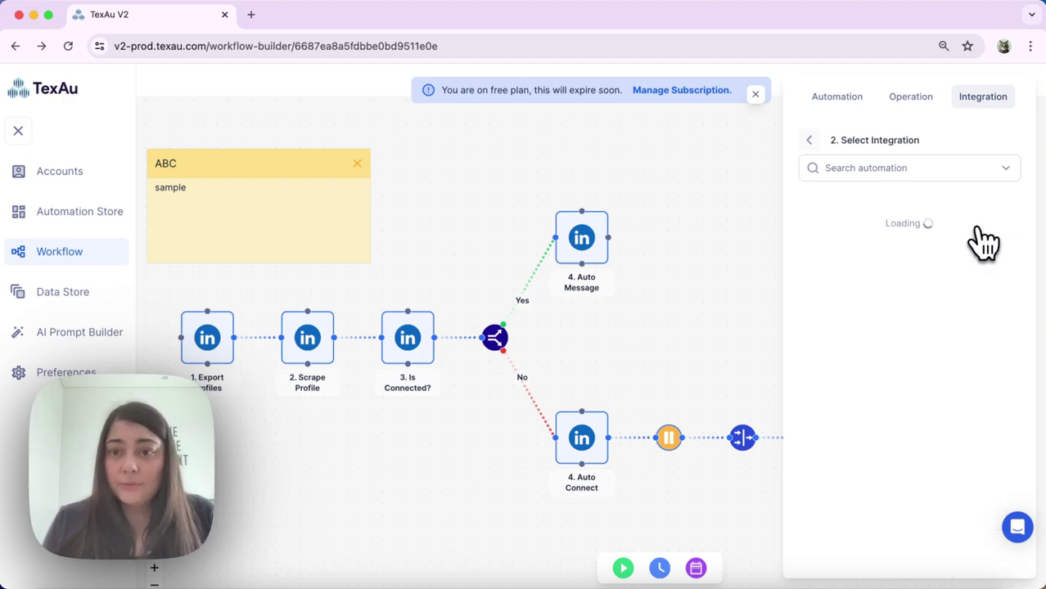
click(868, 166)
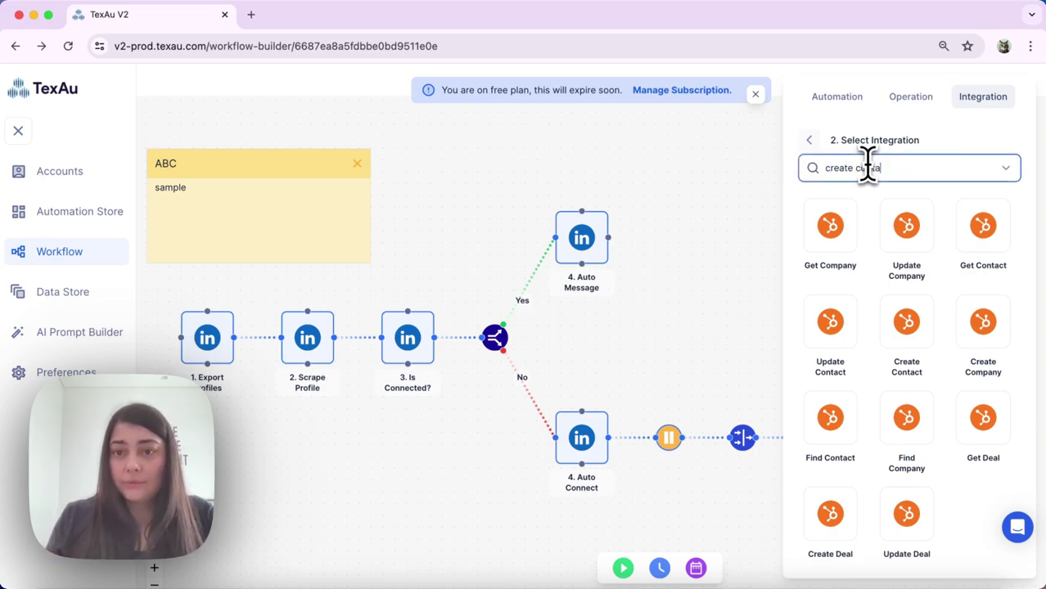
text(create conta)
click(851, 254)
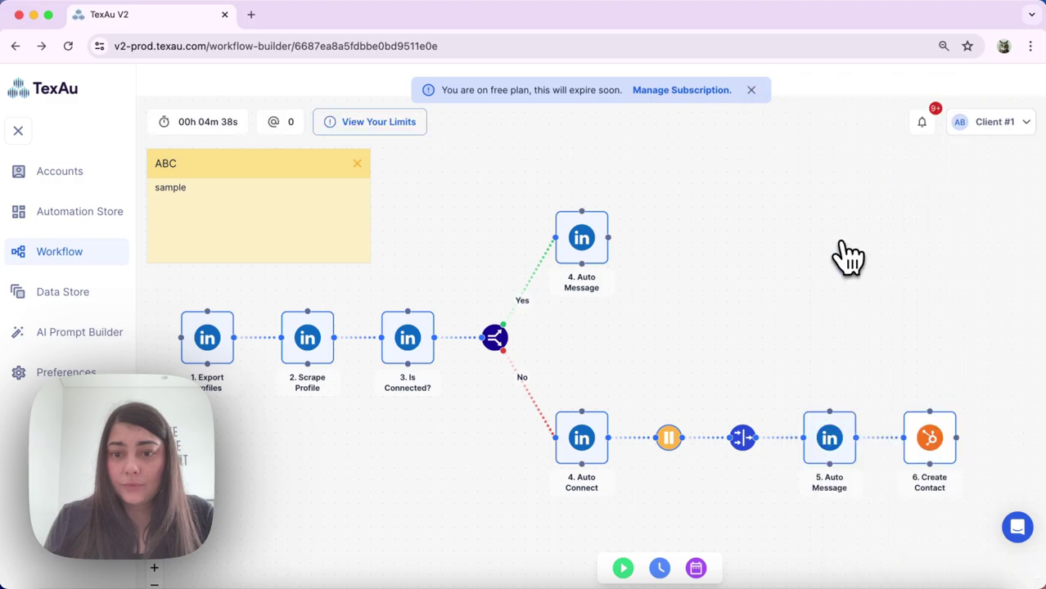
click(933, 459)
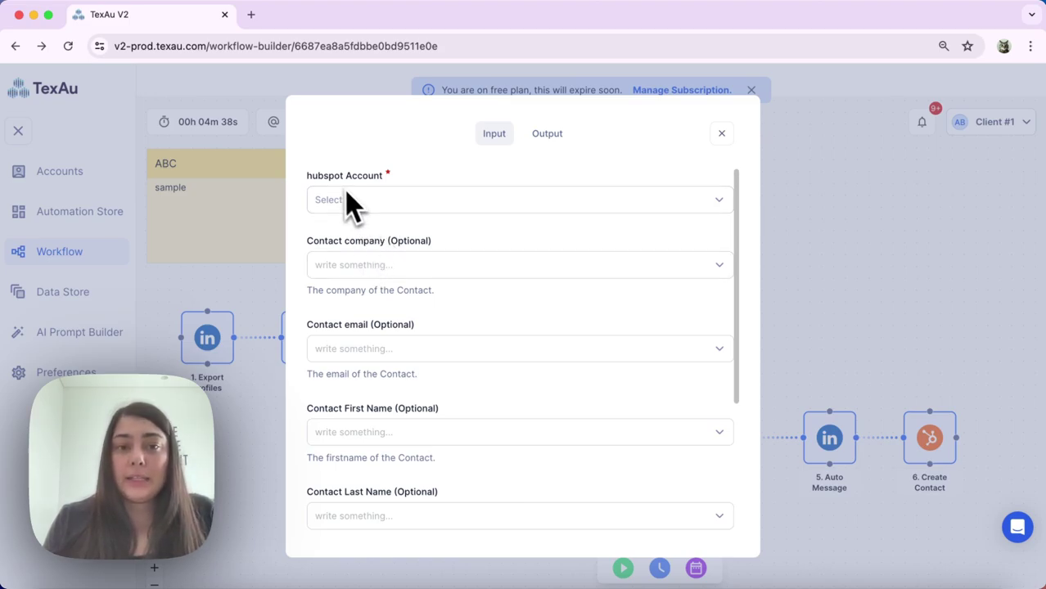
scroll(360, 274, down, 1)
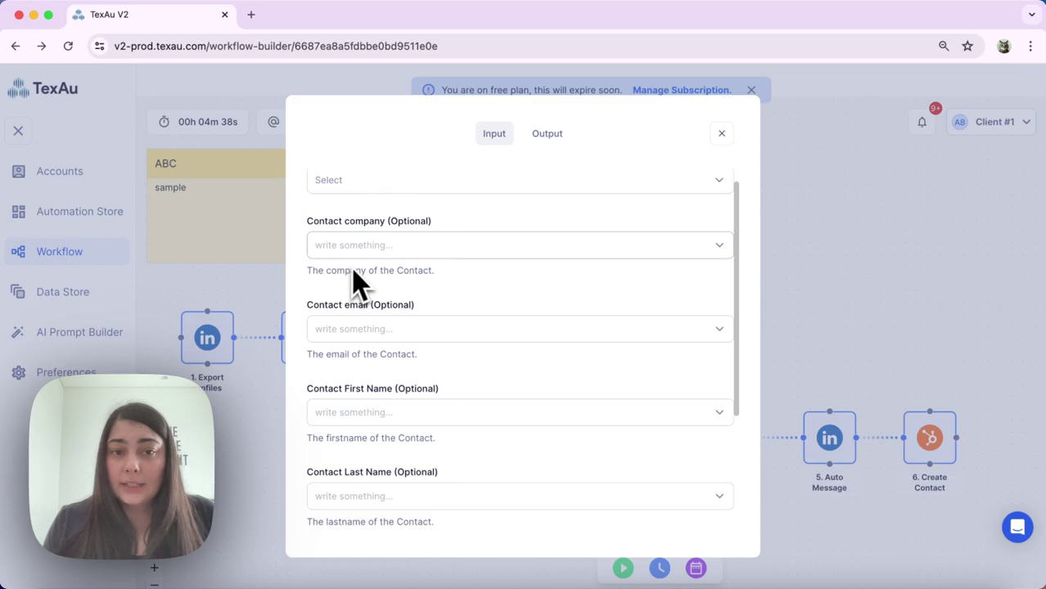
scroll(363, 326, down, 1)
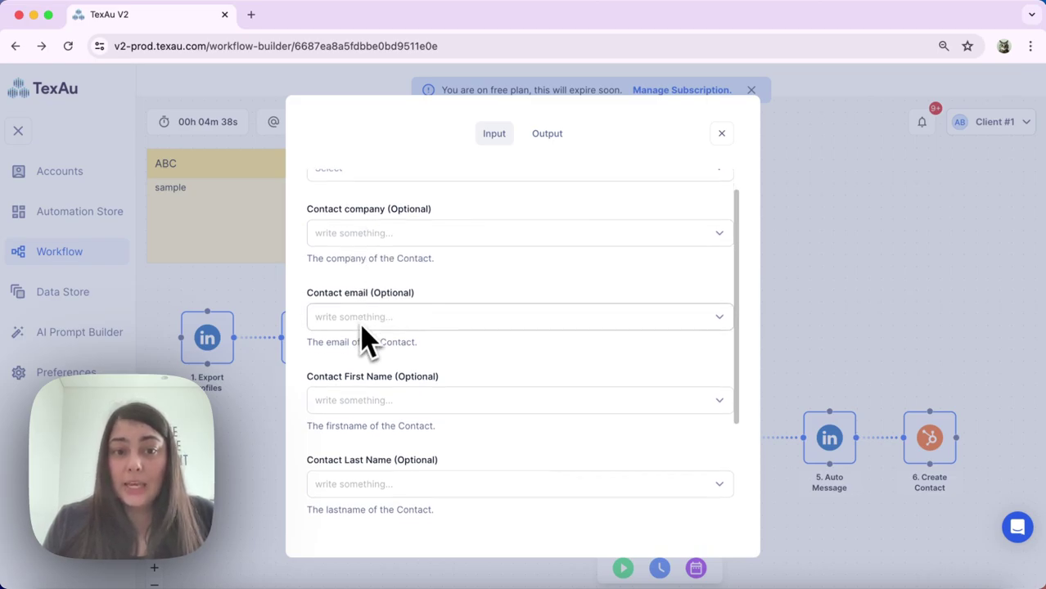
scroll(366, 336, down, 5)
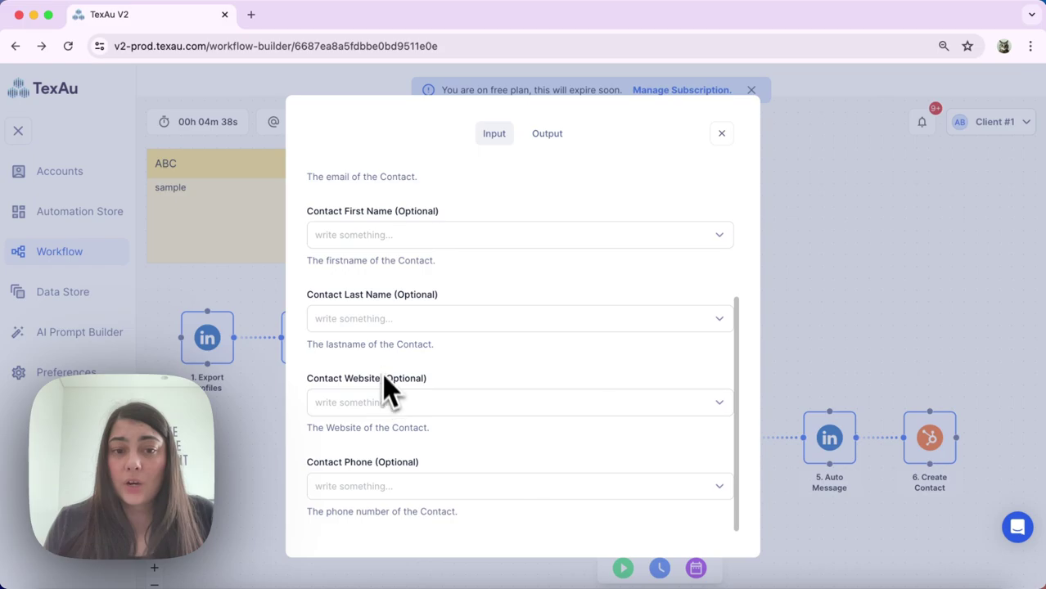
click(392, 318)
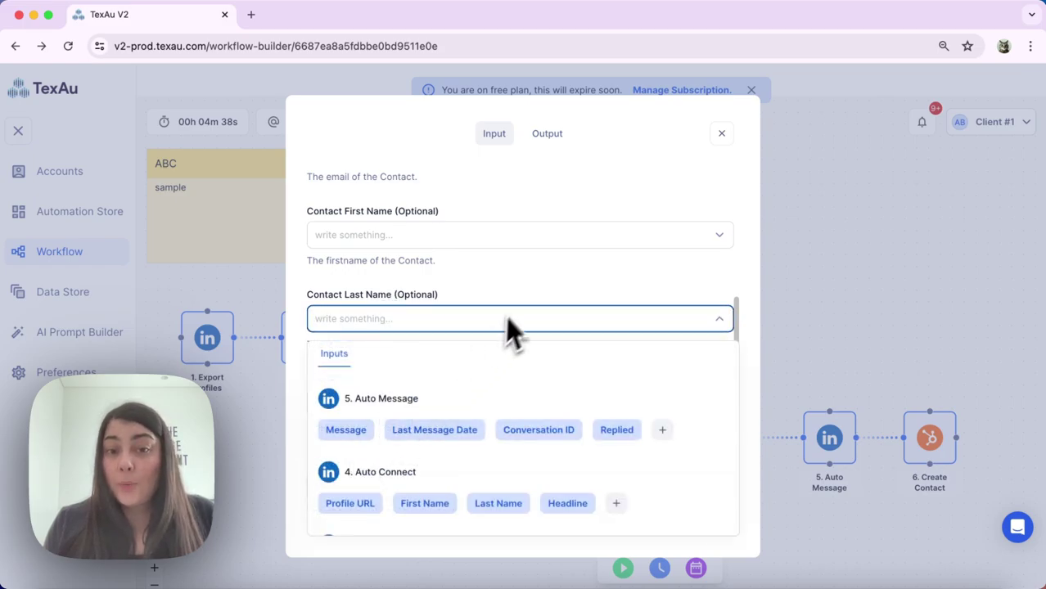
click(515, 288)
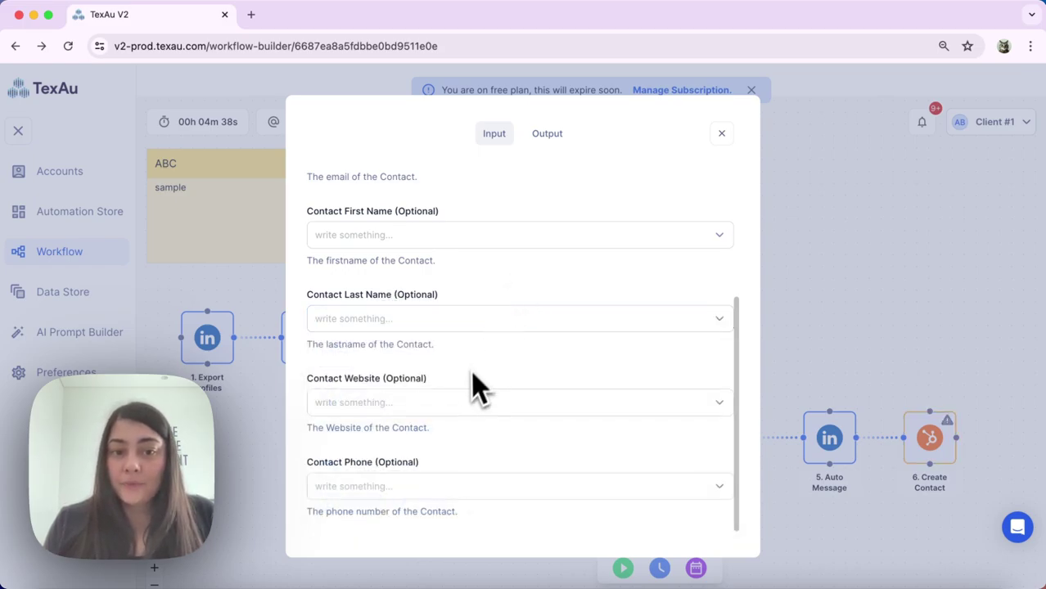
click(822, 205)
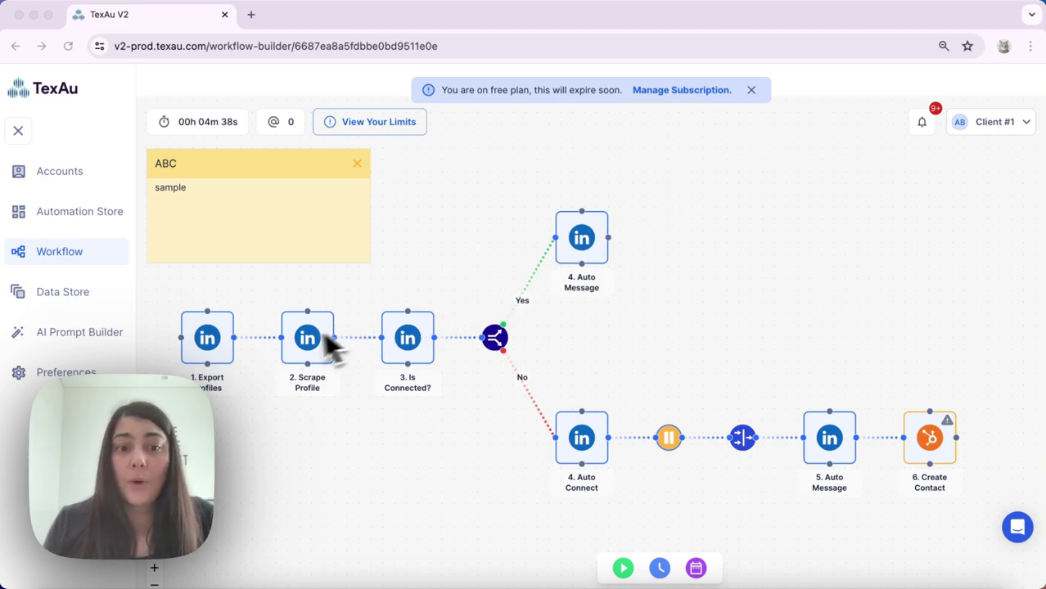
Step: Attach an Outgoing Webhook operation to the Scrape Profile node
click(308, 314)
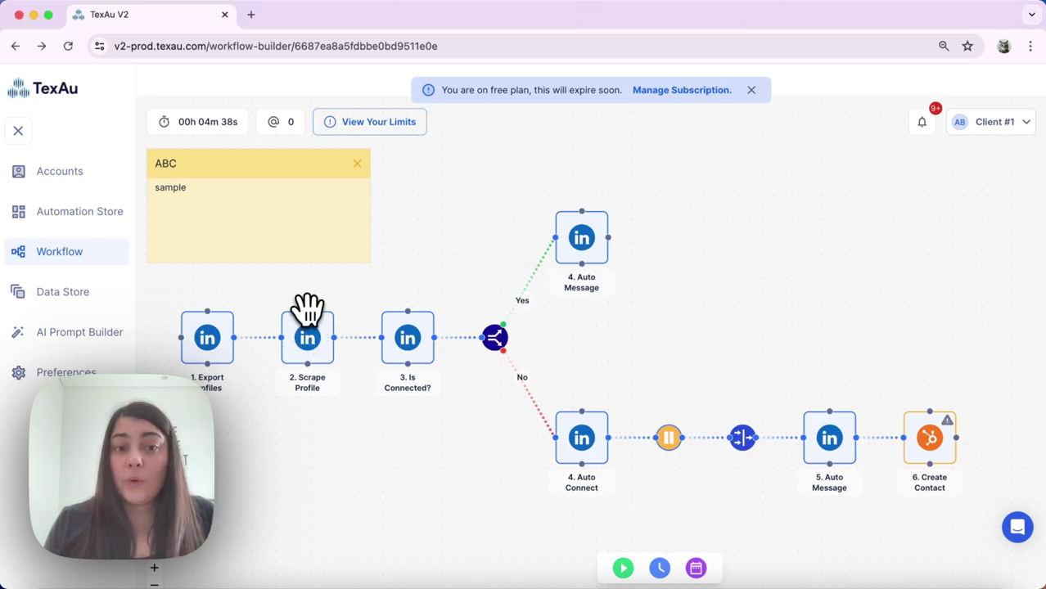
click(308, 312)
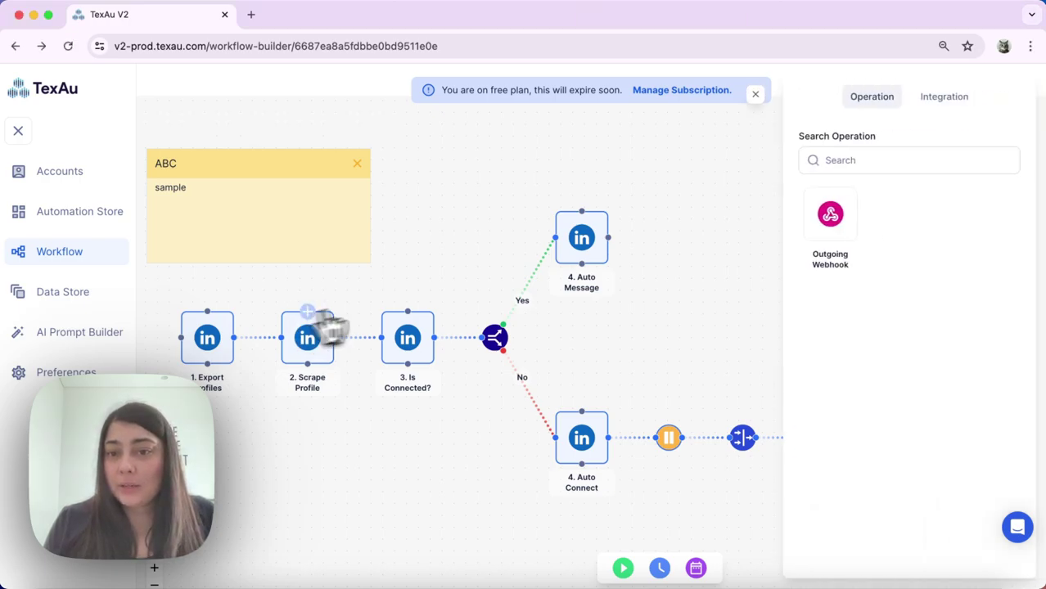
click(823, 233)
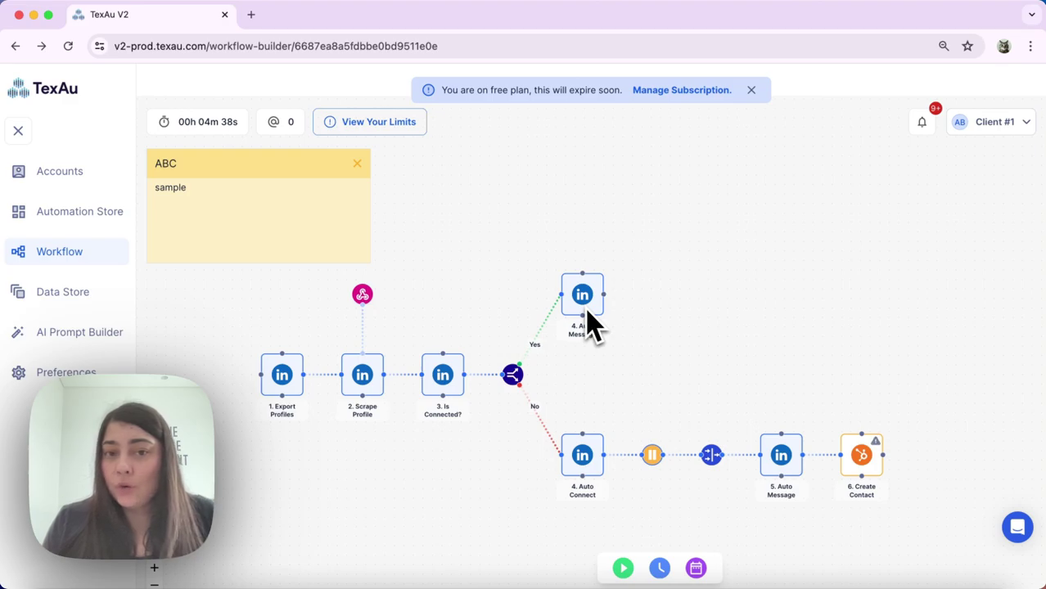
Step: Delete the 6. Create Contact HubSpot node from the No branch
mouse_move(608, 300)
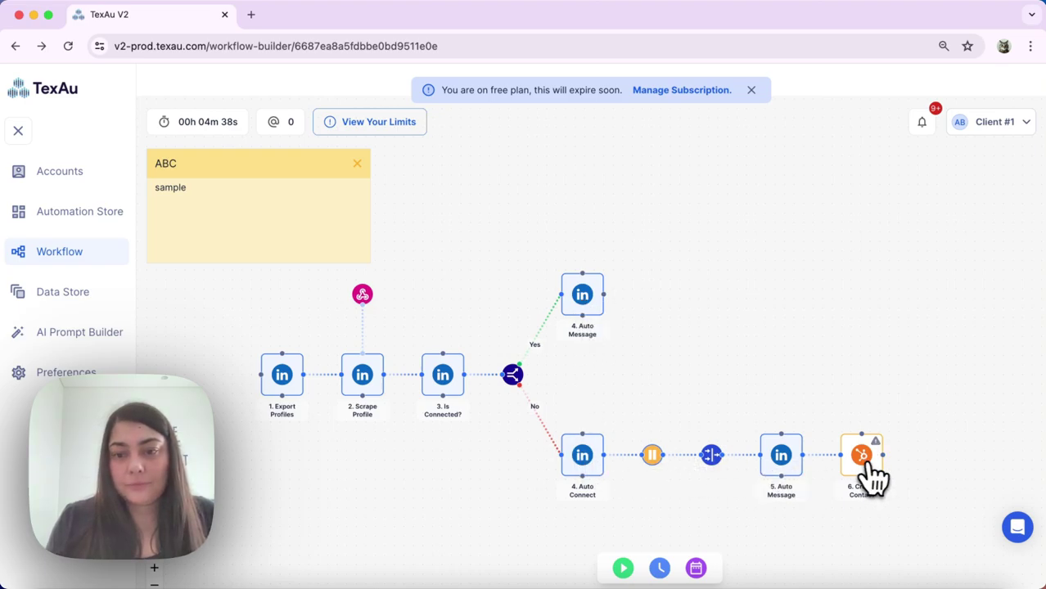
key(BackSpace)
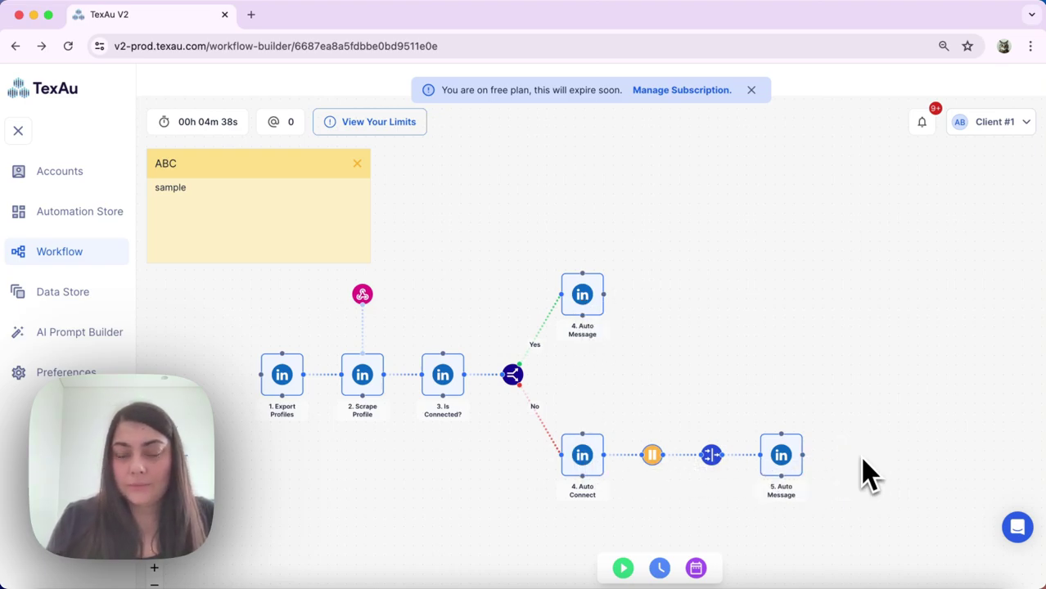
click(660, 568)
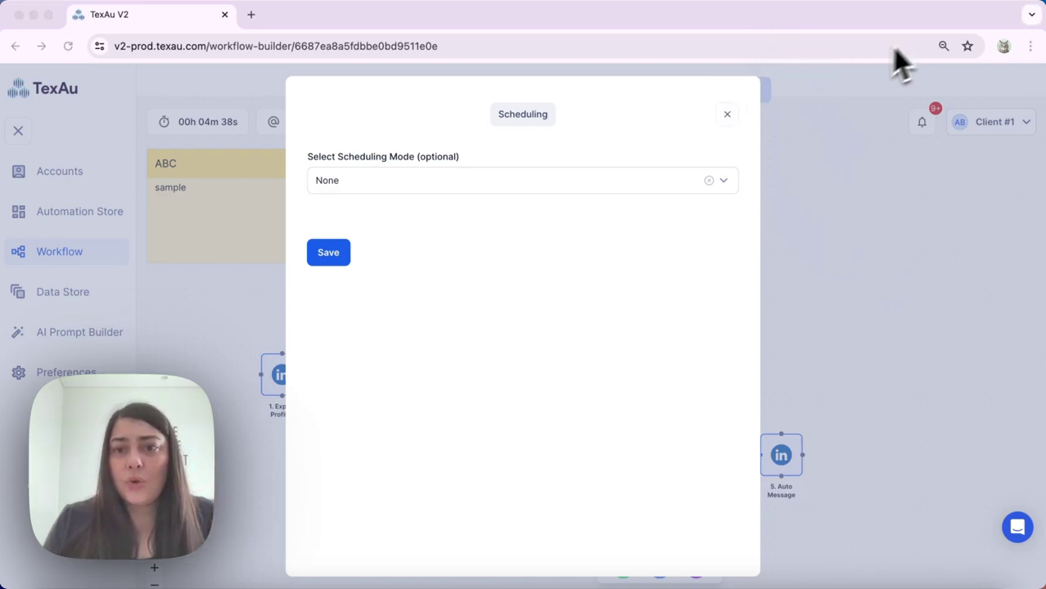
click(602, 188)
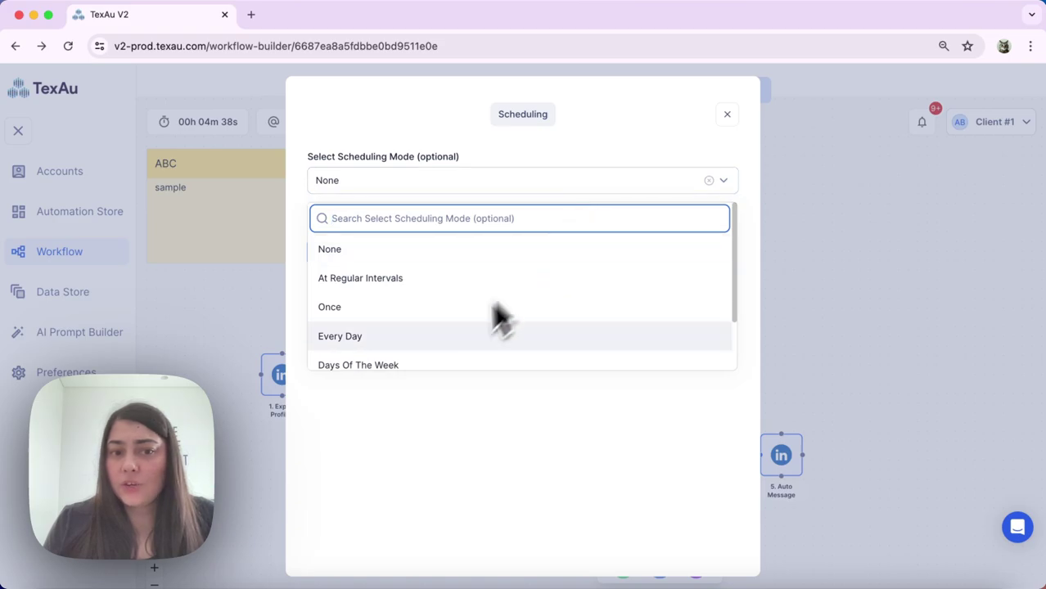
click(727, 114)
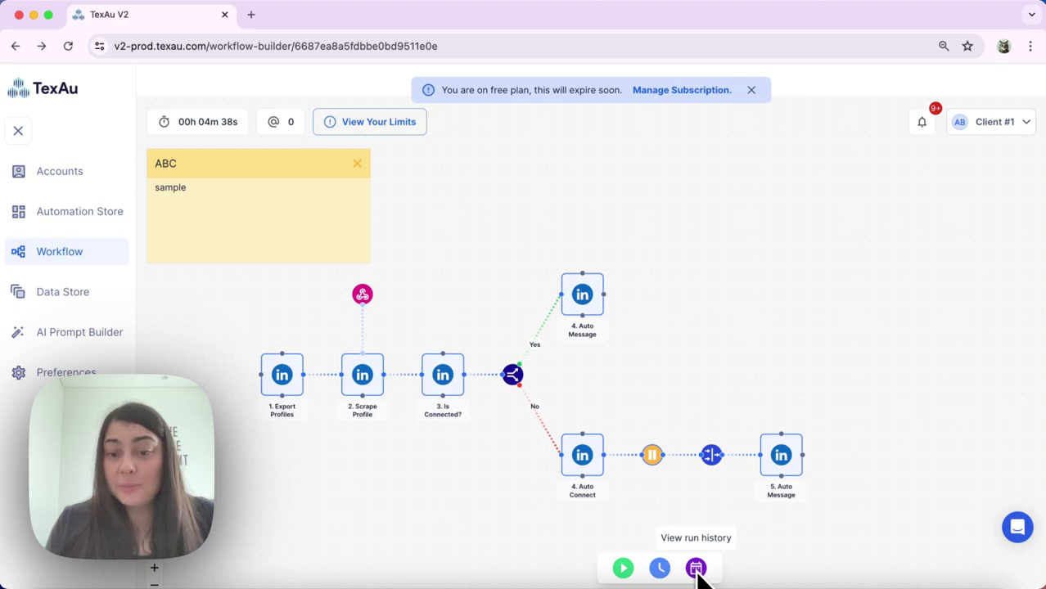